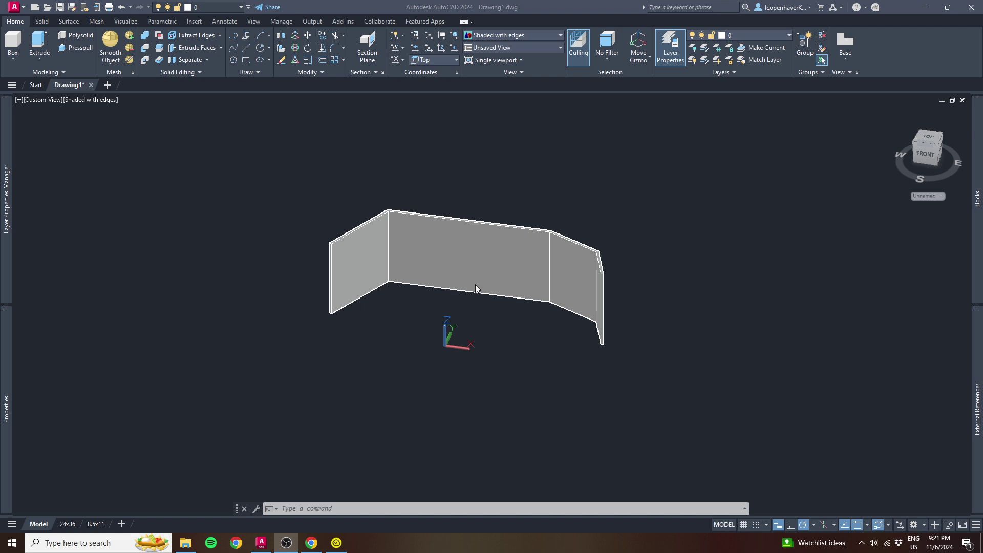
scroll(490, 296, up, 2)
scroll(490, 295, down, 2)
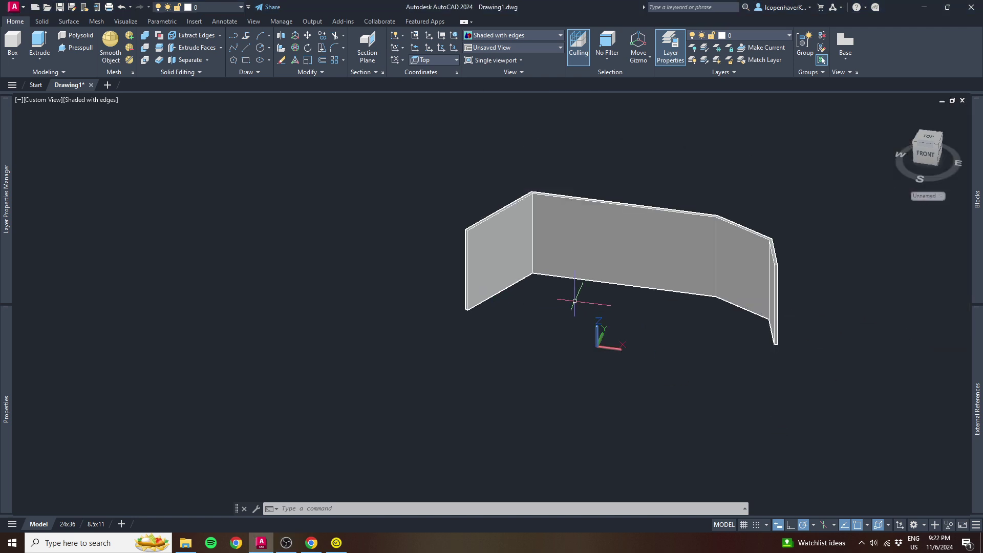
middle_drag(575, 301, 544, 408)
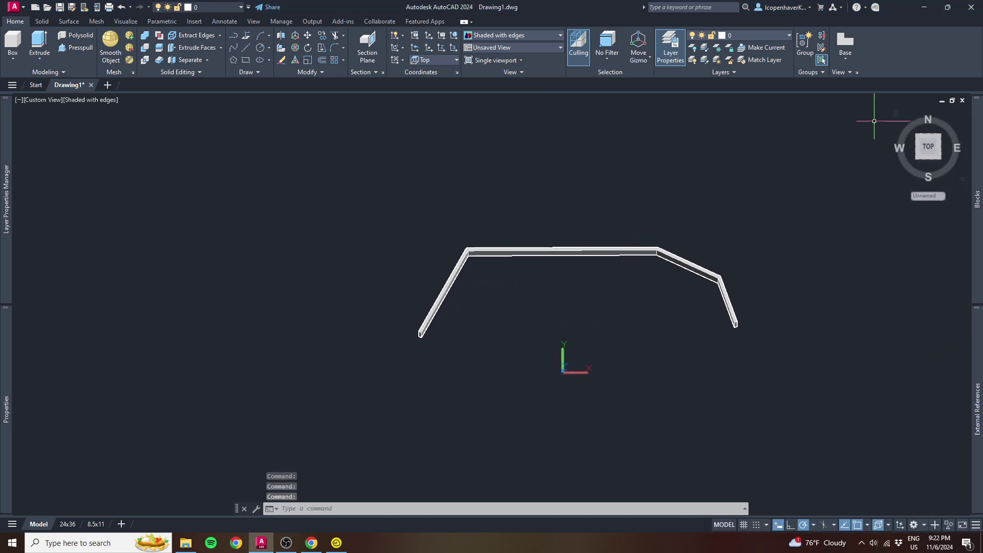
click(918, 136)
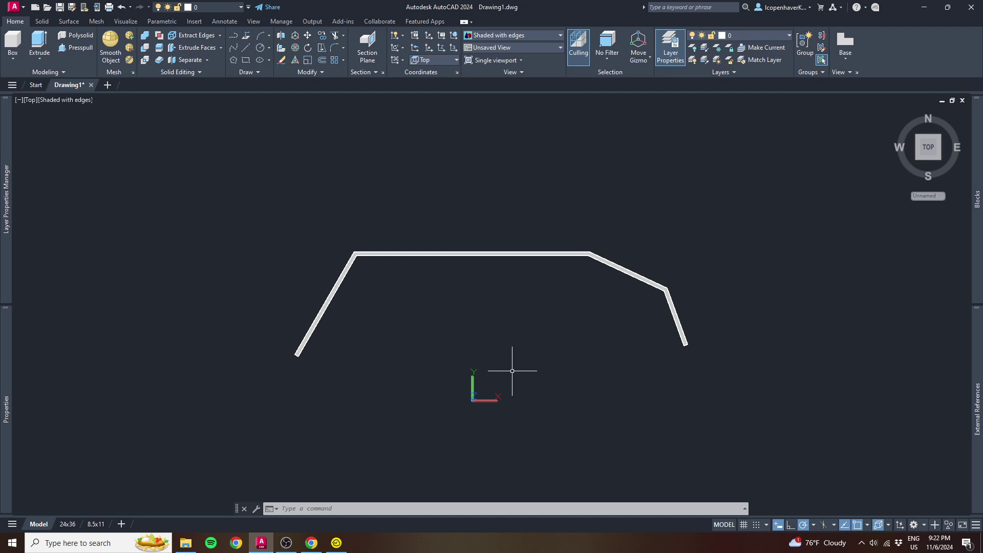
Start a new UCS with its origin at the lower free-end corner of the angled end wall's inner face.
shift+middle_drag(512, 375, 494, 288)
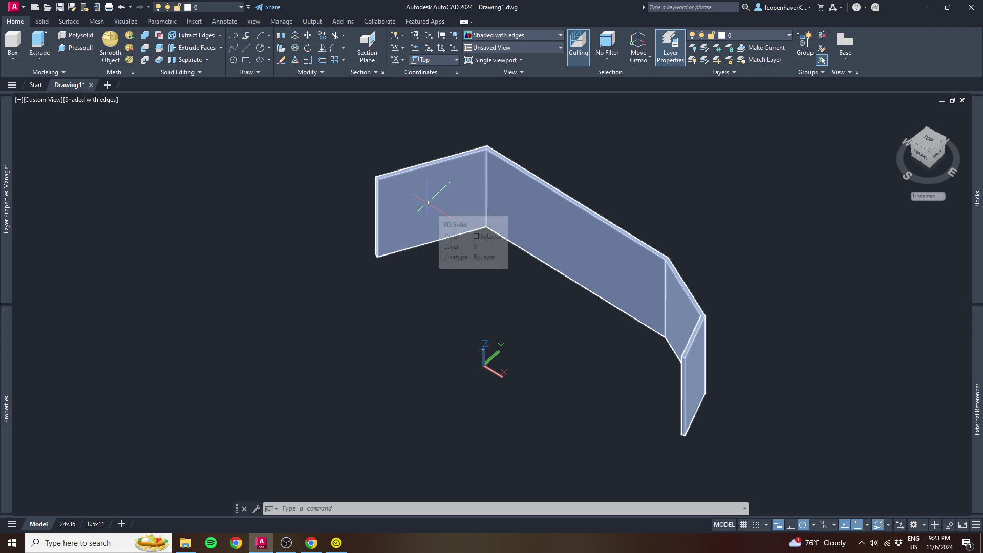
text(UCS)
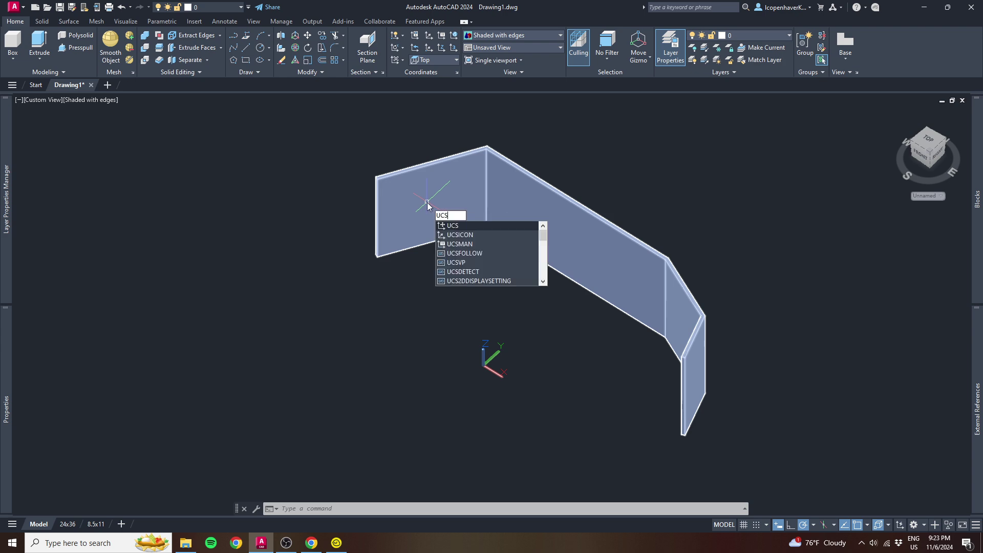
key(Return)
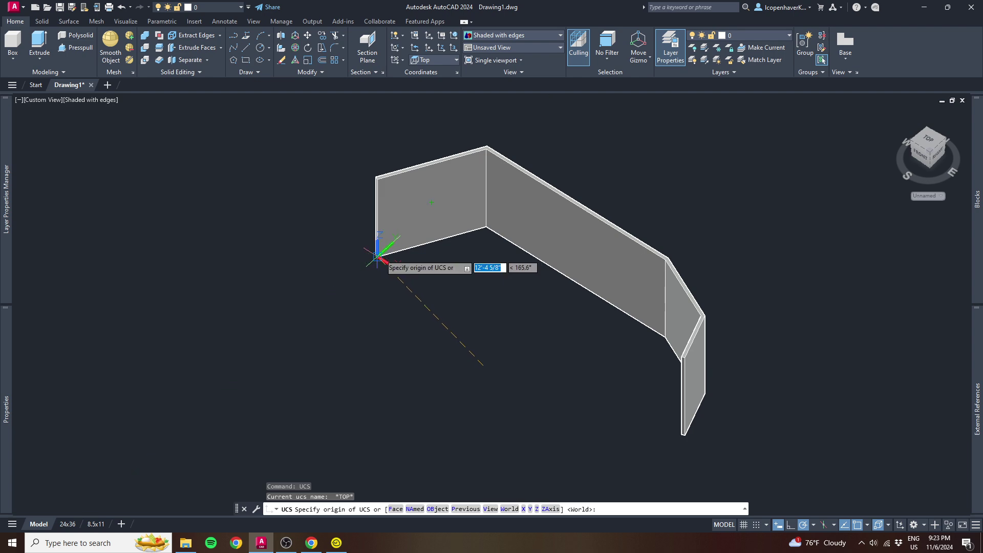
scroll(377, 256, up, 2)
scroll(377, 256, up, 3)
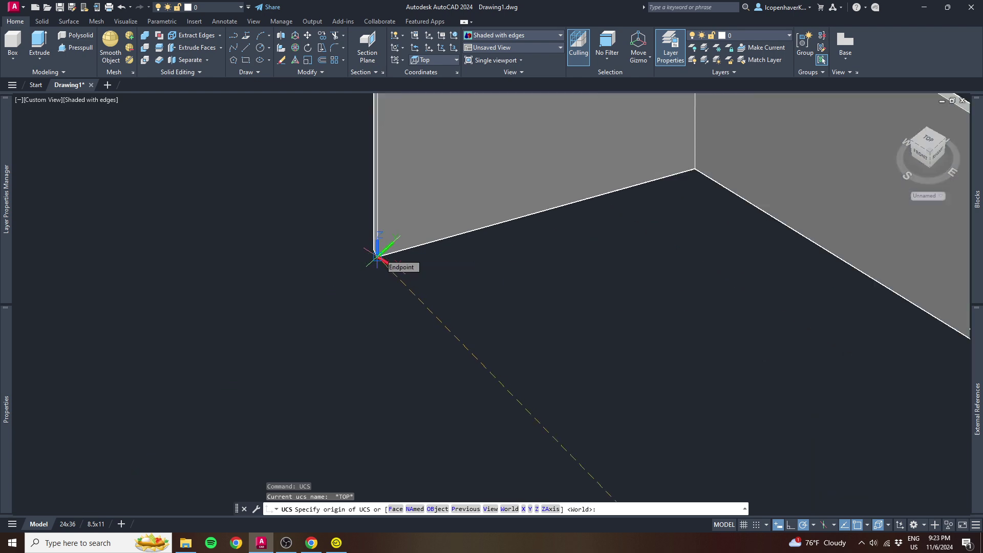
scroll(377, 256, up, 2)
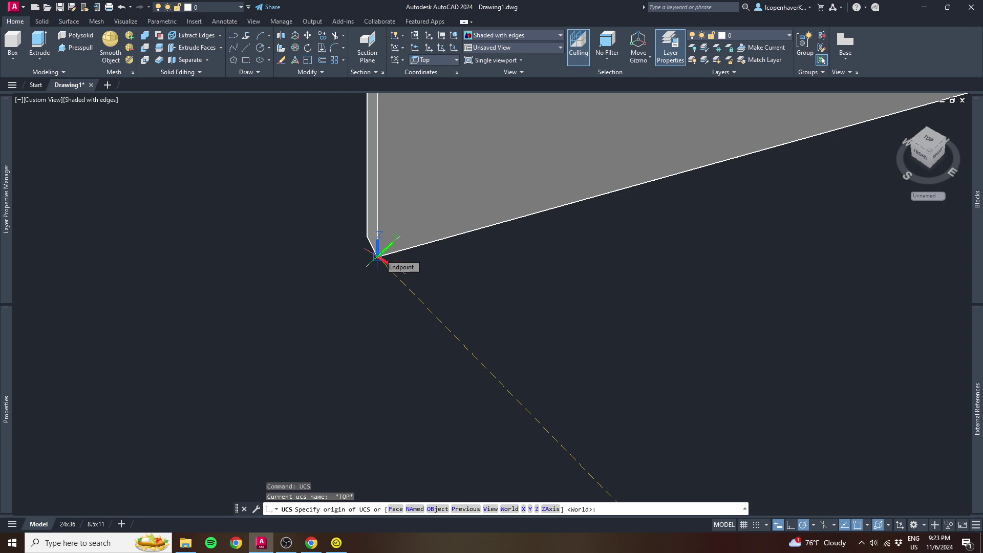
click(377, 256)
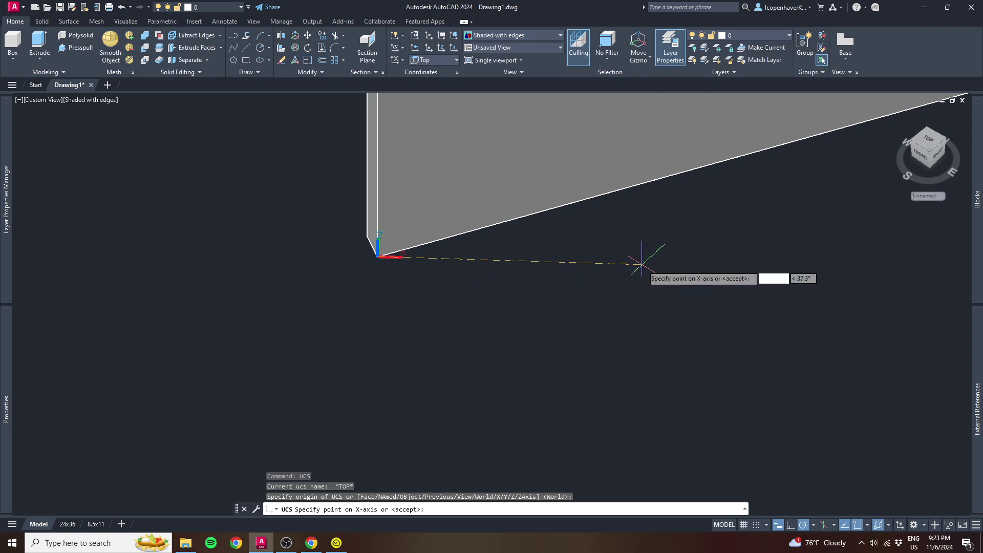
Align the UCS X axis along the angled wall's inner bottom edge and its Y axis up the free-end vertical edge.
middle_drag(638, 259, 462, 391)
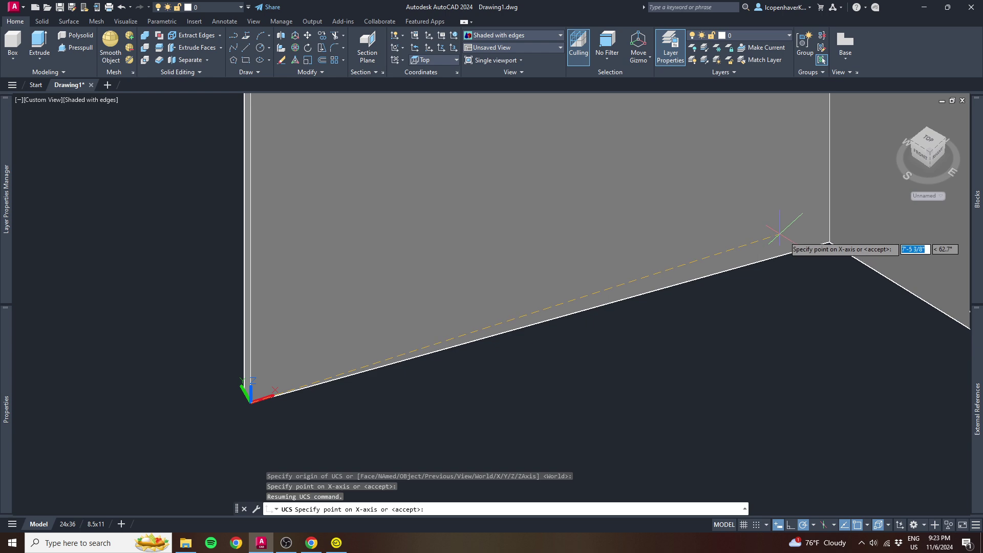
click(829, 243)
scroll(829, 242, down, 5)
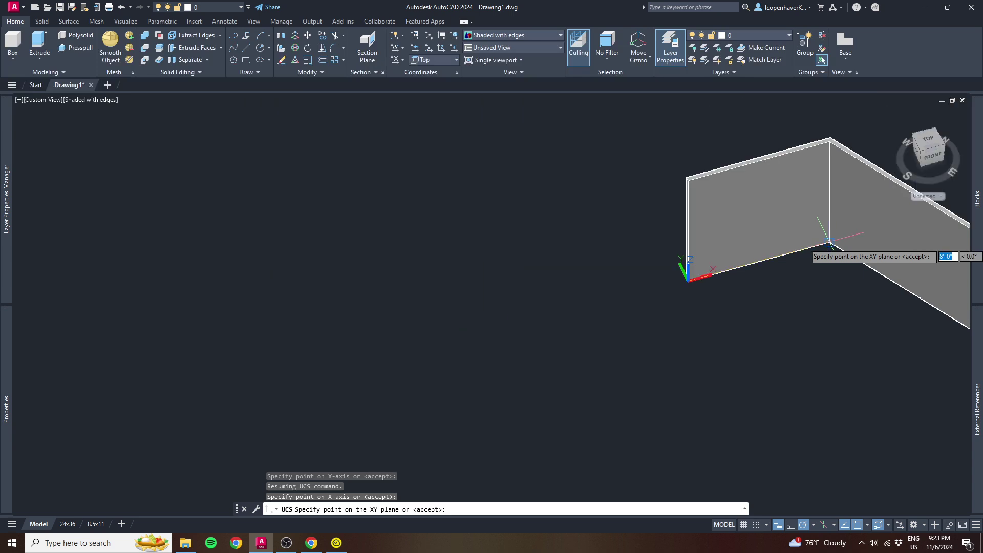
scroll(688, 179, up, 3)
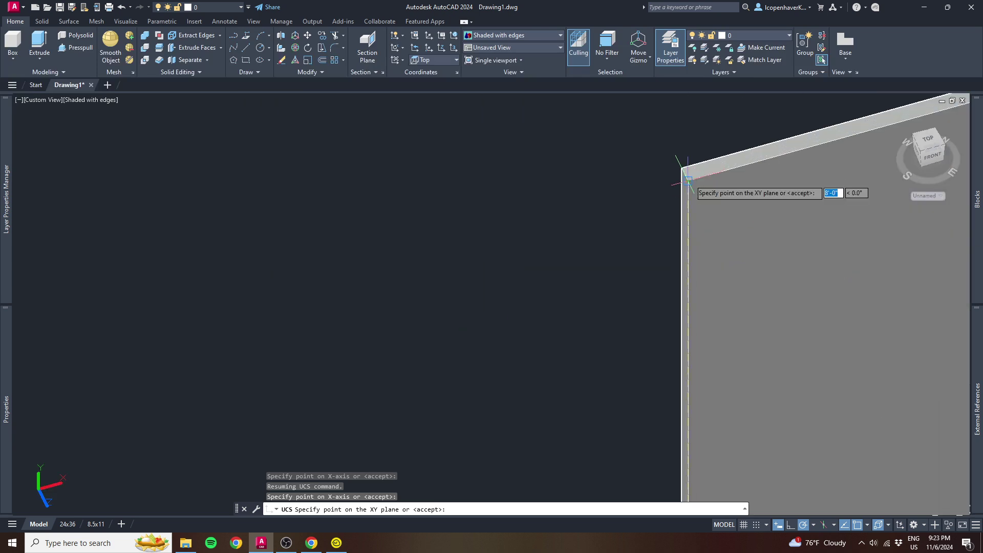
scroll(688, 179, down, 2)
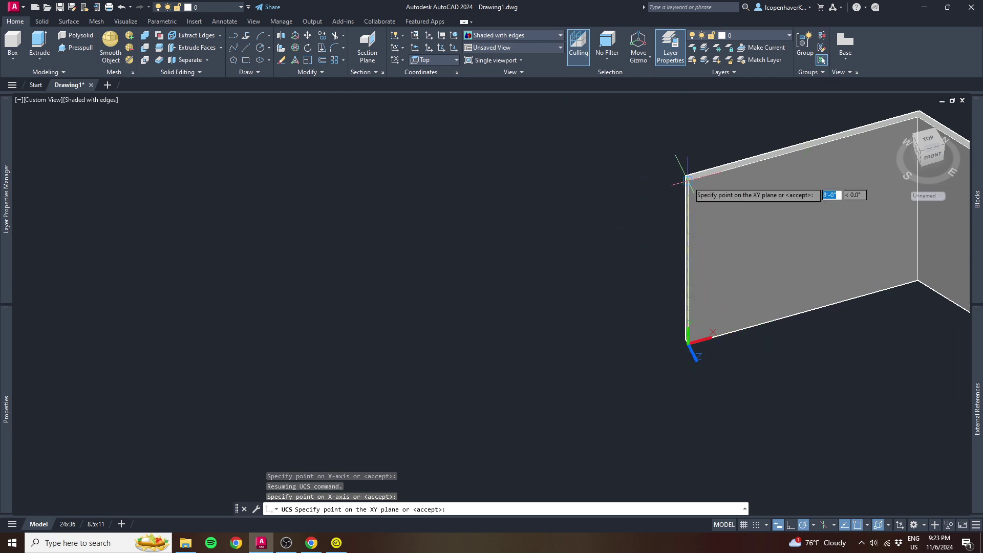
scroll(688, 180, up, 4)
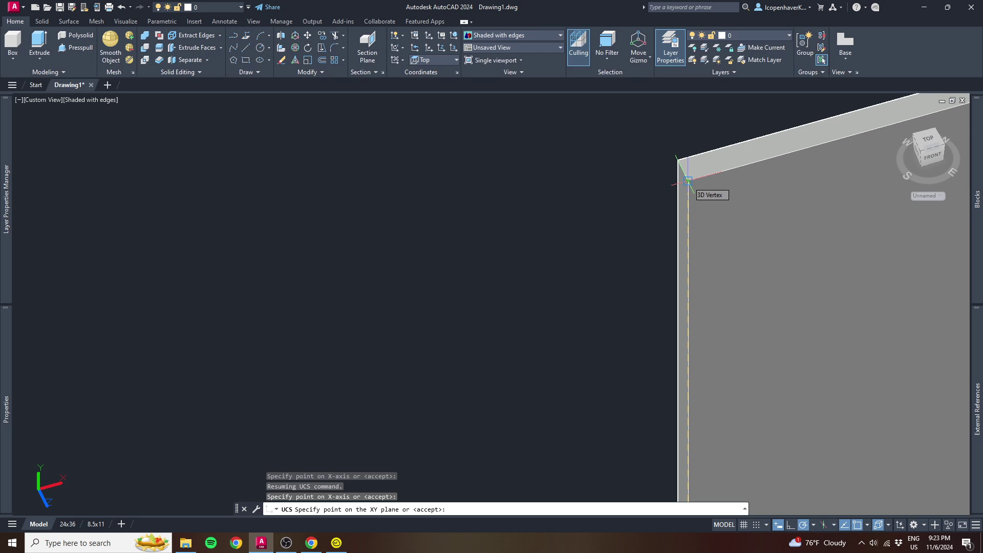
click(688, 180)
shift+middle_drag(688, 181, 681, 240)
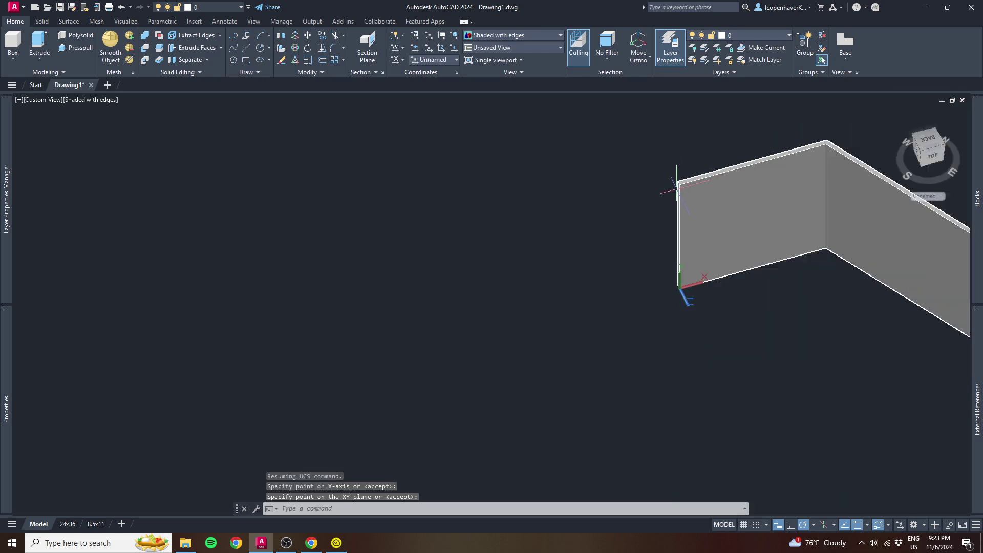
Save the current UCS under the name "SR FLAT Front".
middle_drag(640, 276, 485, 281)
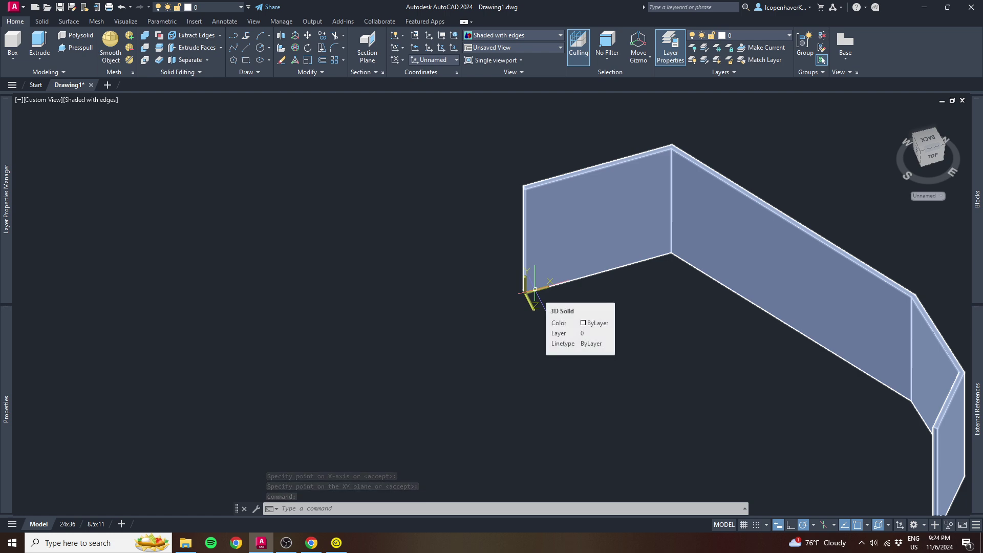
click(535, 289)
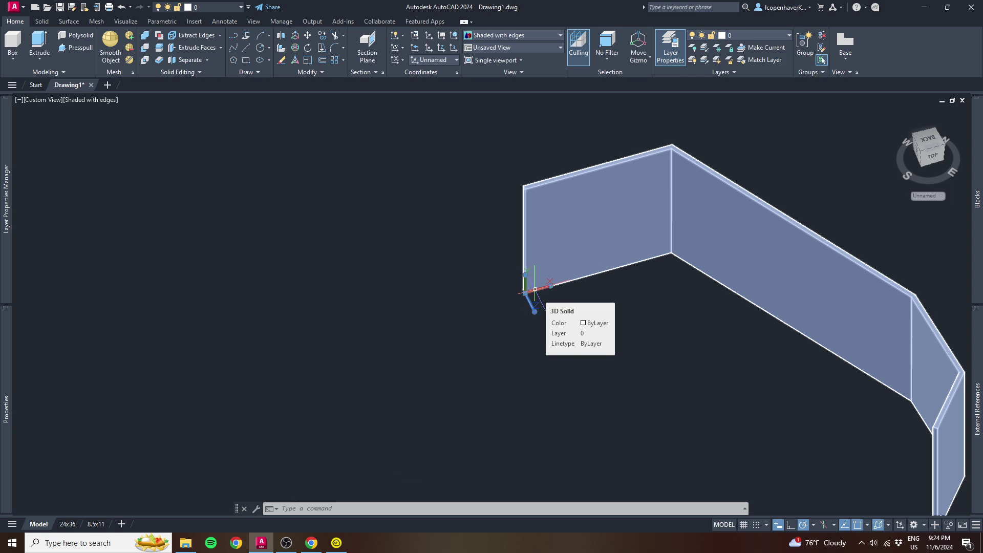
right_click(535, 290)
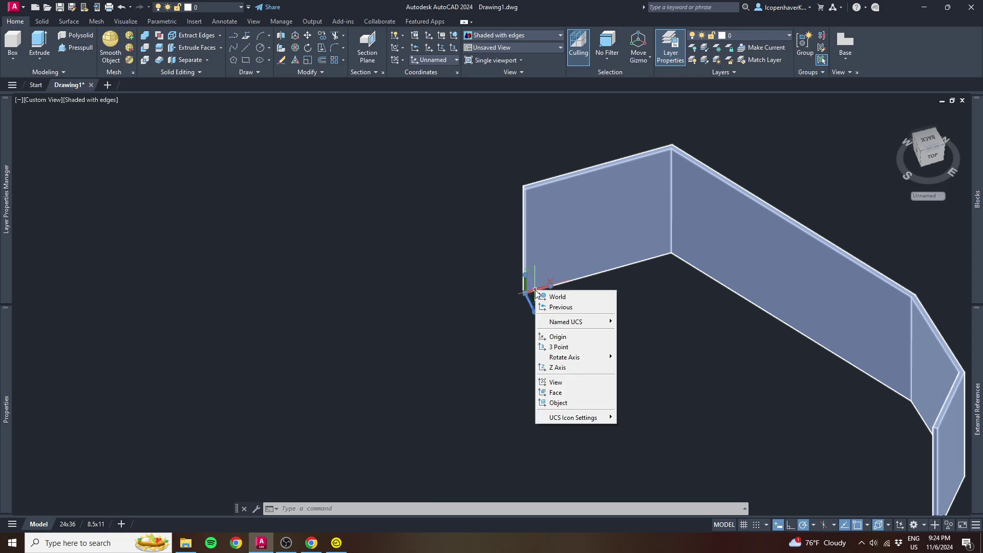
mouse_move(559, 325)
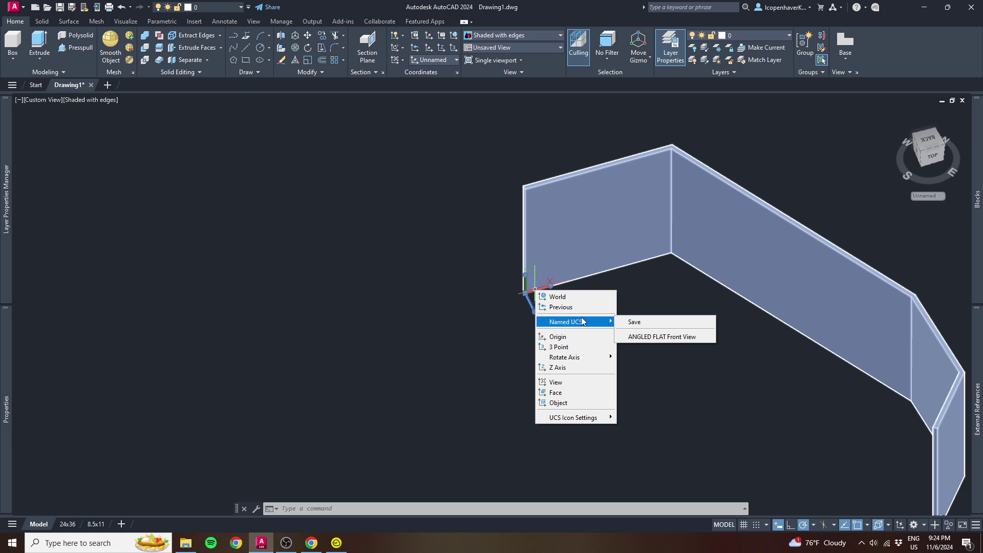
click(635, 321)
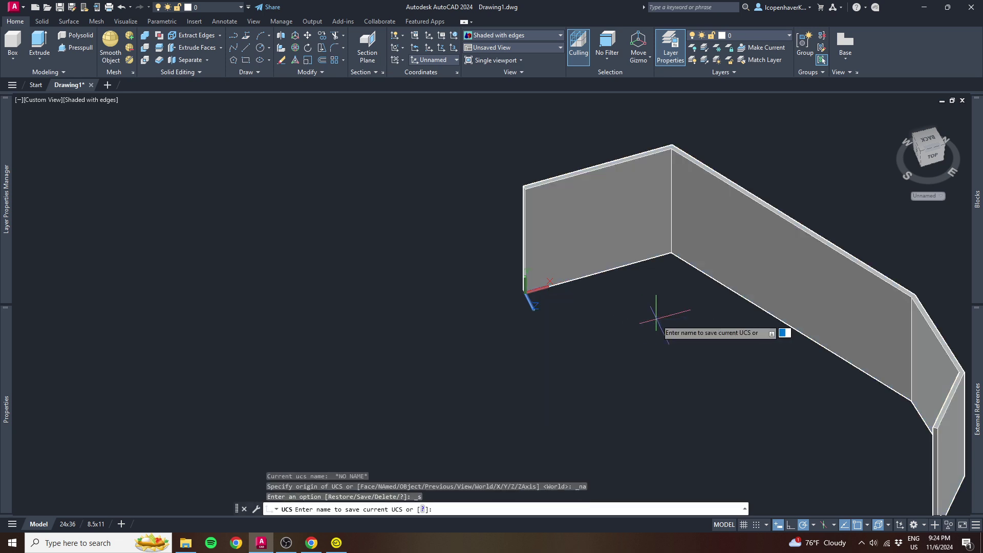
text(SR Flat)
key(BackSpace)
key(BackSpace)
key(BackSpace)
key(BackSpace)
text(LAT Front)
key(Return)
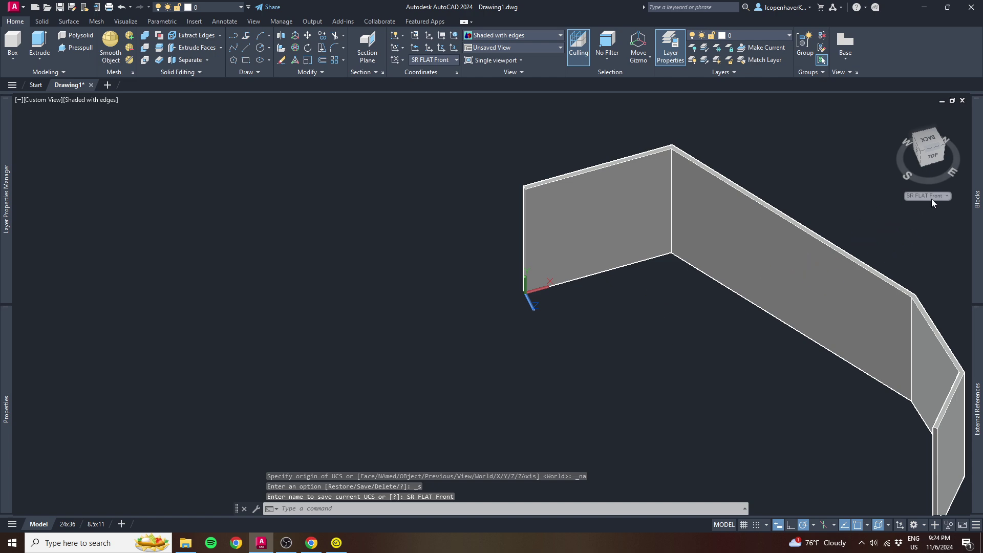
View the wall face straight on in the SR FLAT Front UCS, with the wall standing upright.
middle_drag(651, 350, 490, 369)
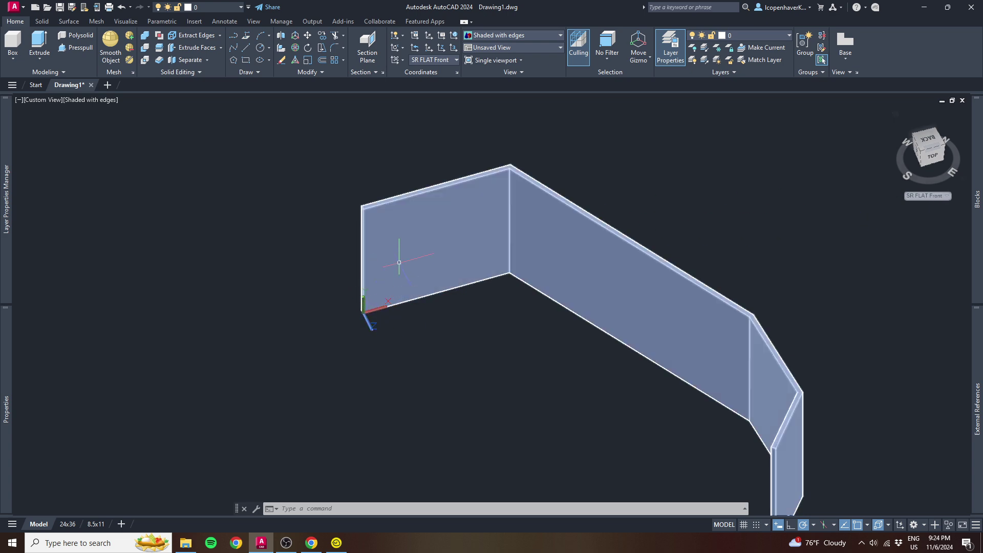
click(932, 157)
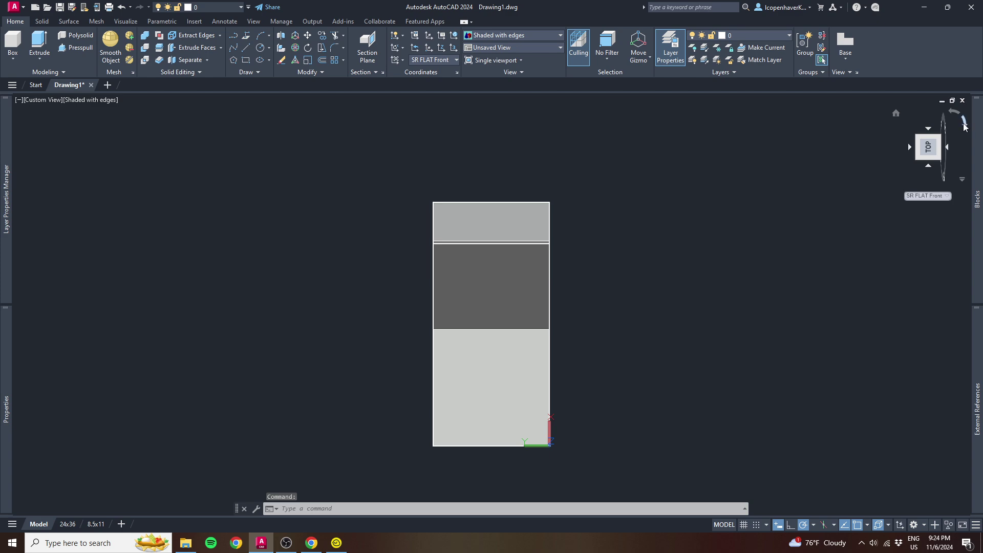
click(965, 127)
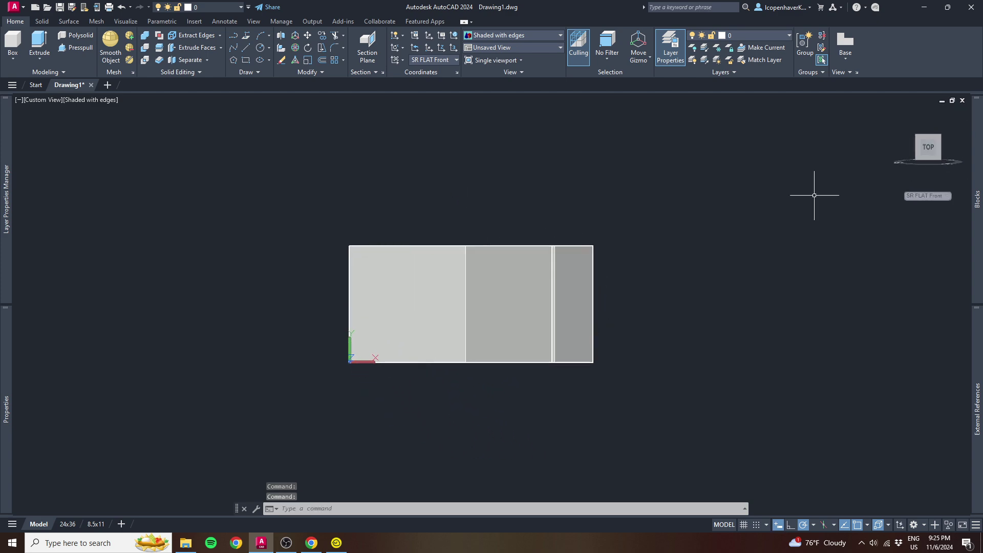
scroll(403, 308, up, 5)
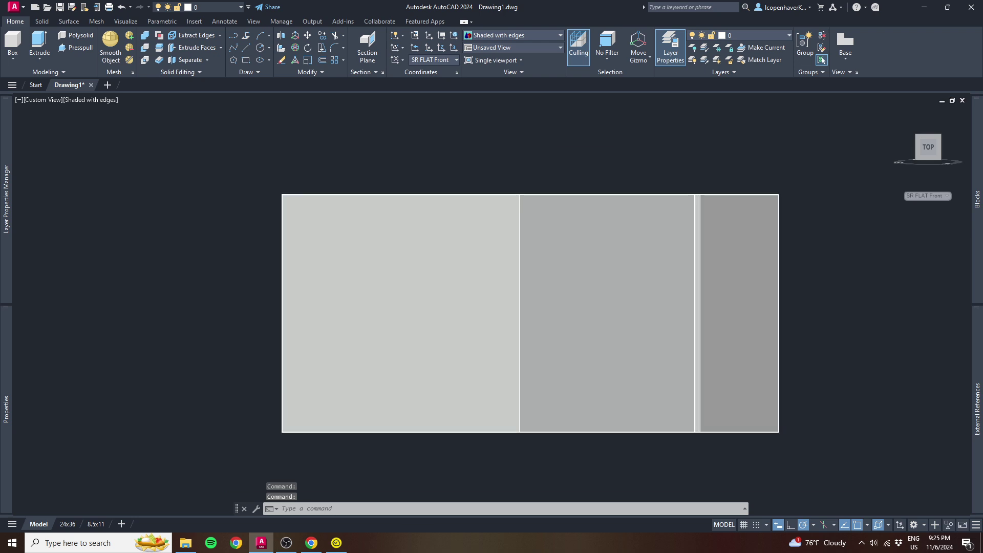
scroll(412, 291, down, 5)
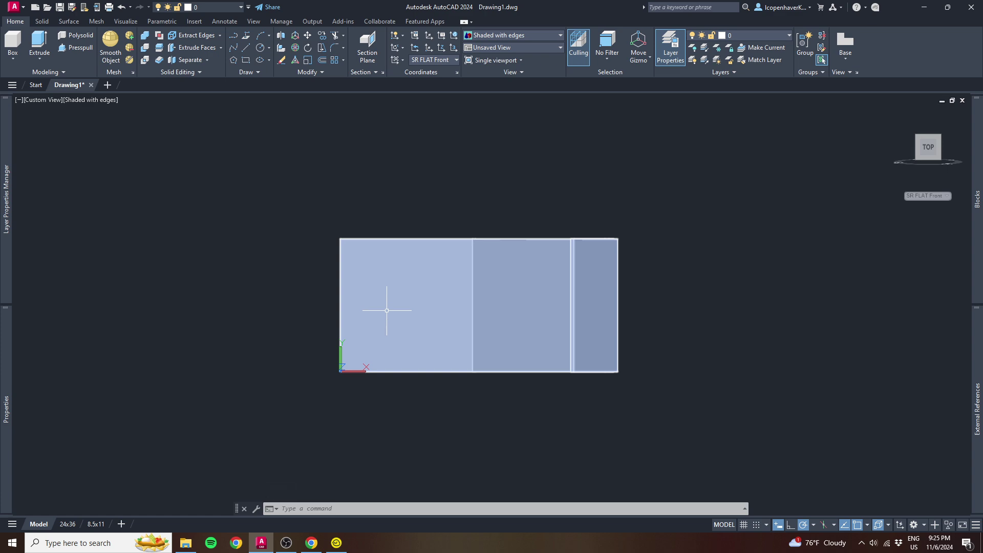
mouse_move(392, 289)
shift+middle_down()
mouse_move(393, 364)
mouse_move(423, 260)
mouse_move(393, 355)
mouse_move(399, 384)
mouse_move(400, 349)
mouse_move(665, 194)
mouse_move(710, 181)
shift+middle_up()
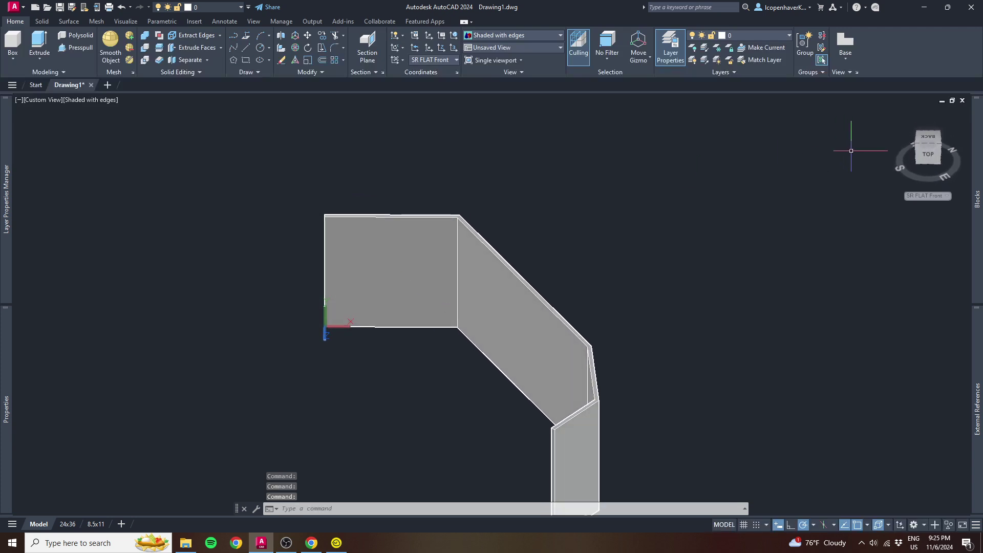
click(928, 158)
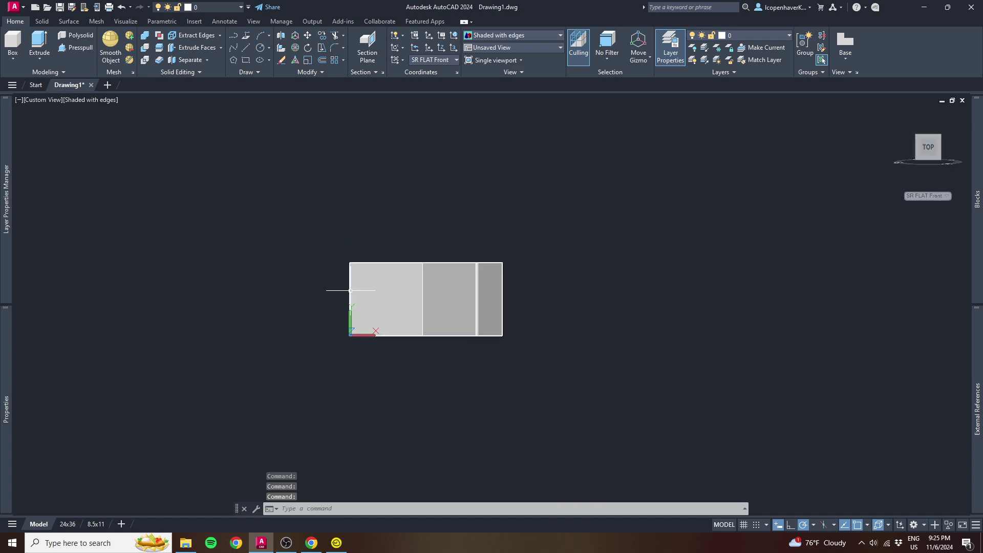
Start a new UCS with its origin at the upper inner corner where the long wall meets the center-left flat.
shift+middle_drag(315, 268, 397, 413)
scroll(371, 265, up, 3)
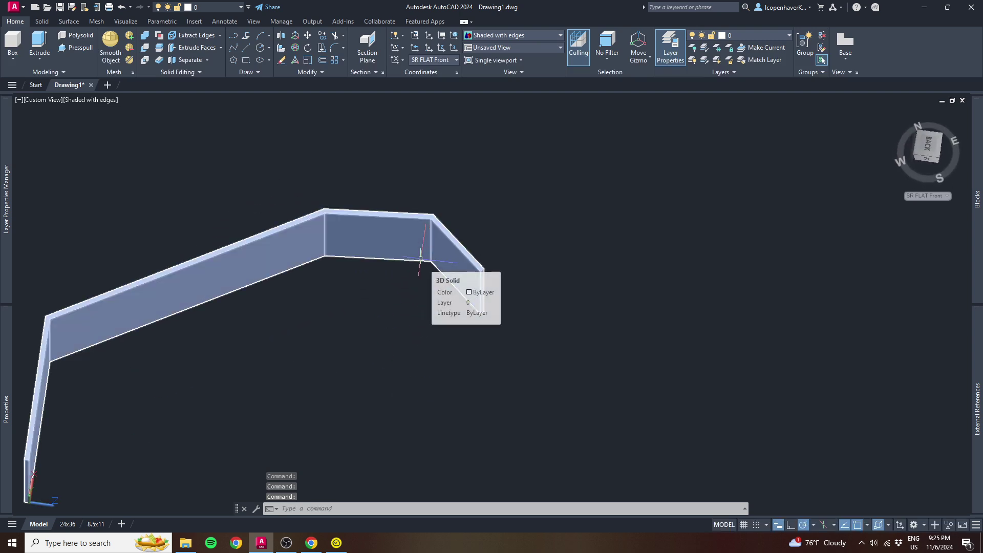
text(UCS)
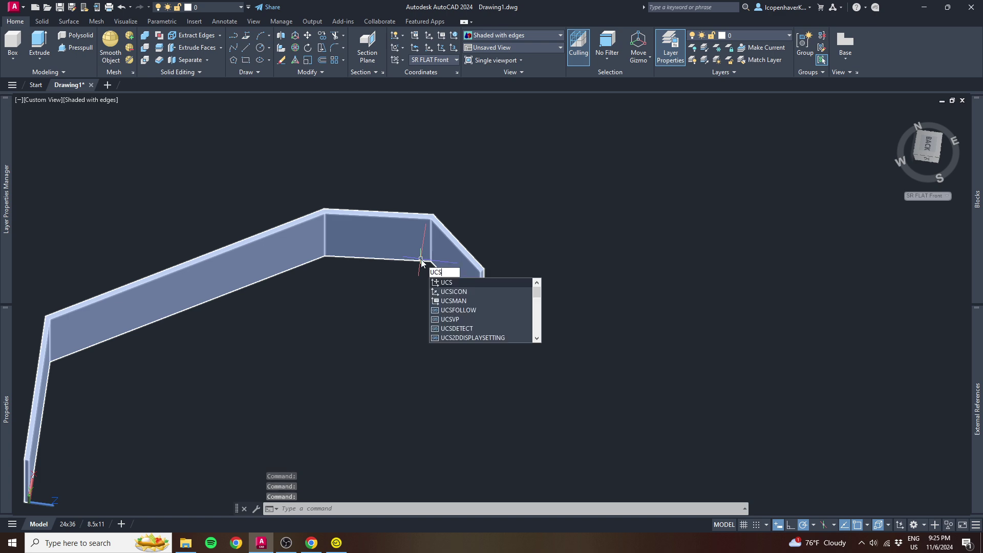
key(Return)
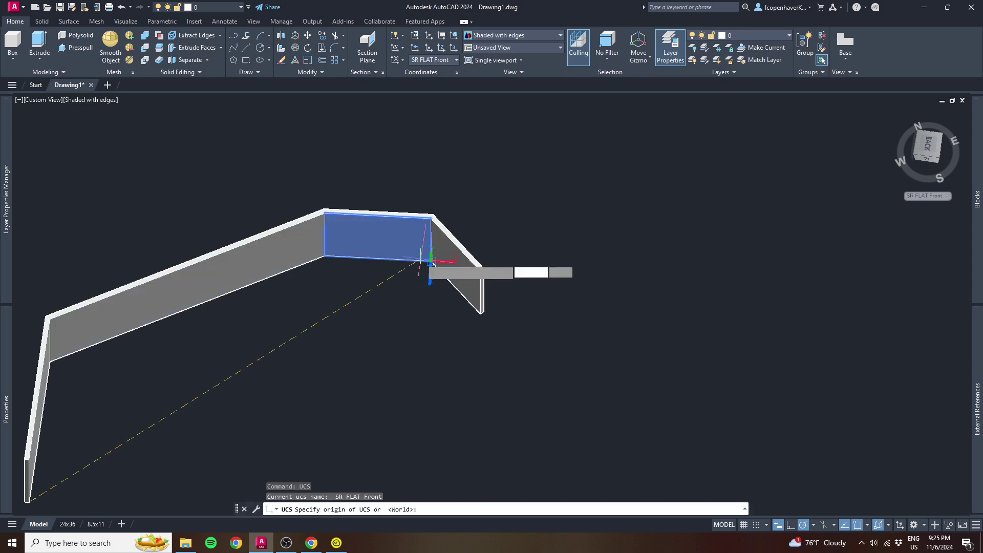
scroll(347, 209, up, 6)
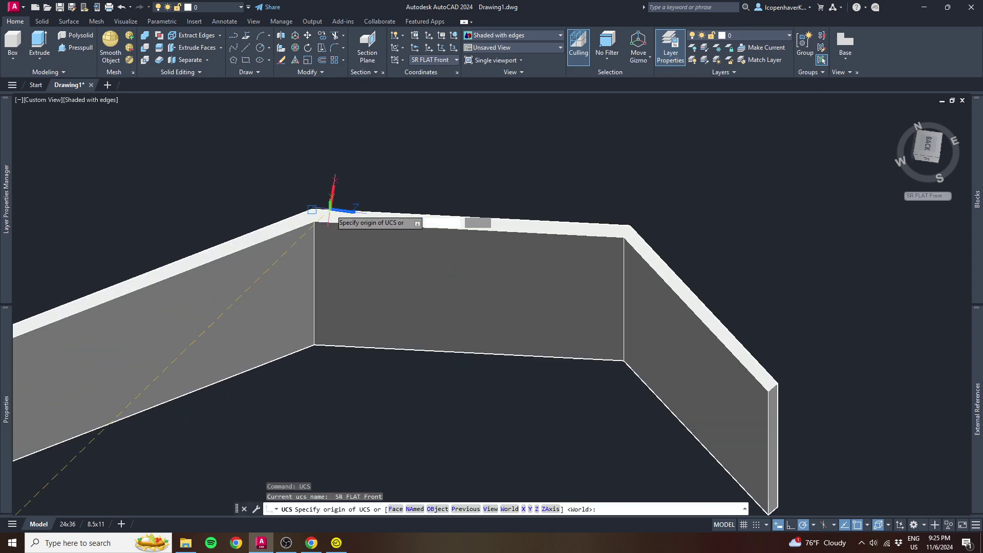
scroll(307, 226, up, 3)
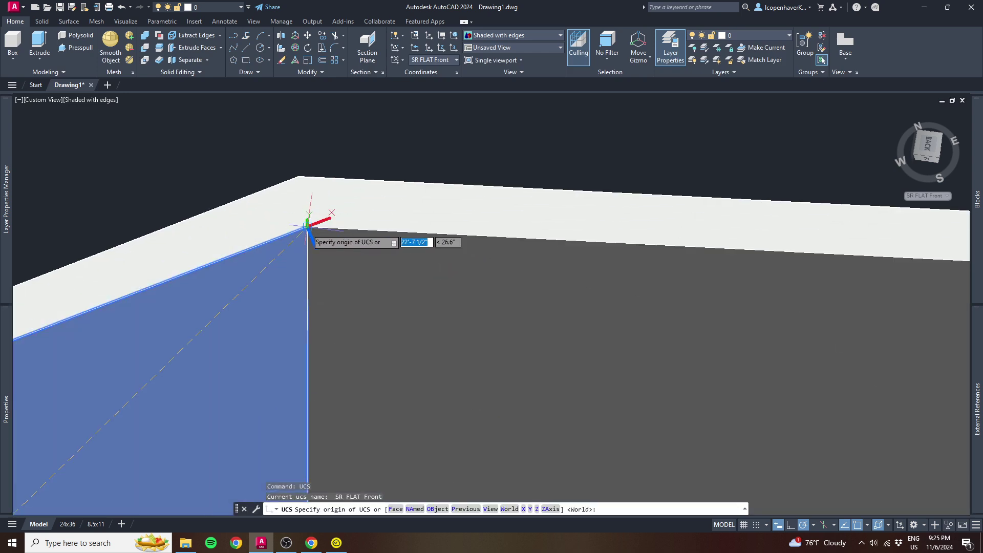
click(307, 225)
Align the UCS X axis along the center-left flat's inner top edge and its Y axis across the wall thickness toward the outer corner.
scroll(307, 226, down, 4)
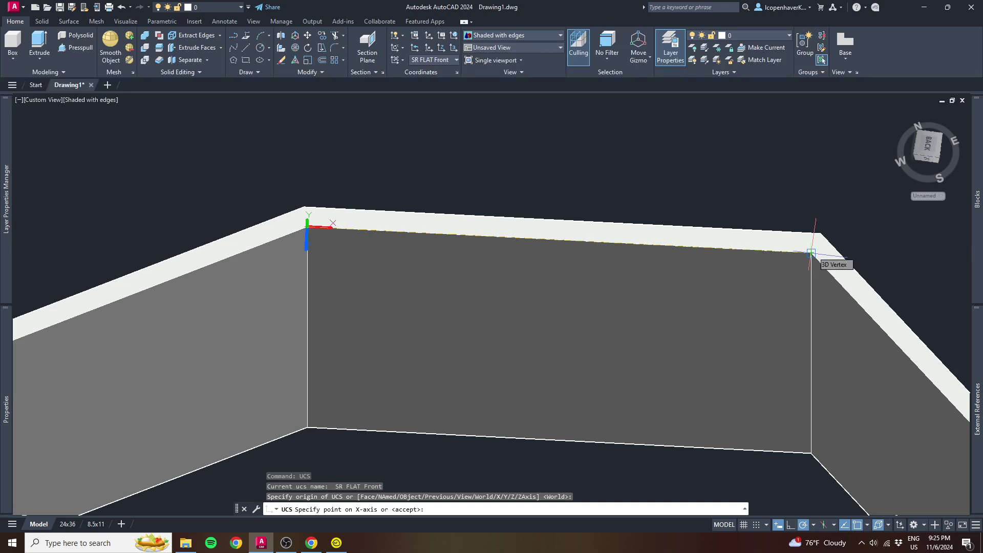
click(811, 253)
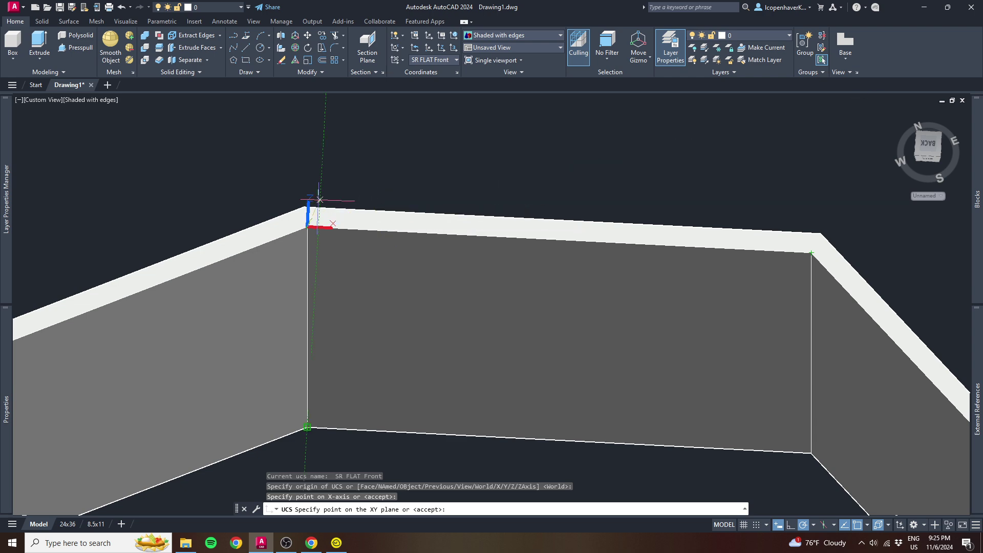
shift+middle_drag(334, 201, 302, 280)
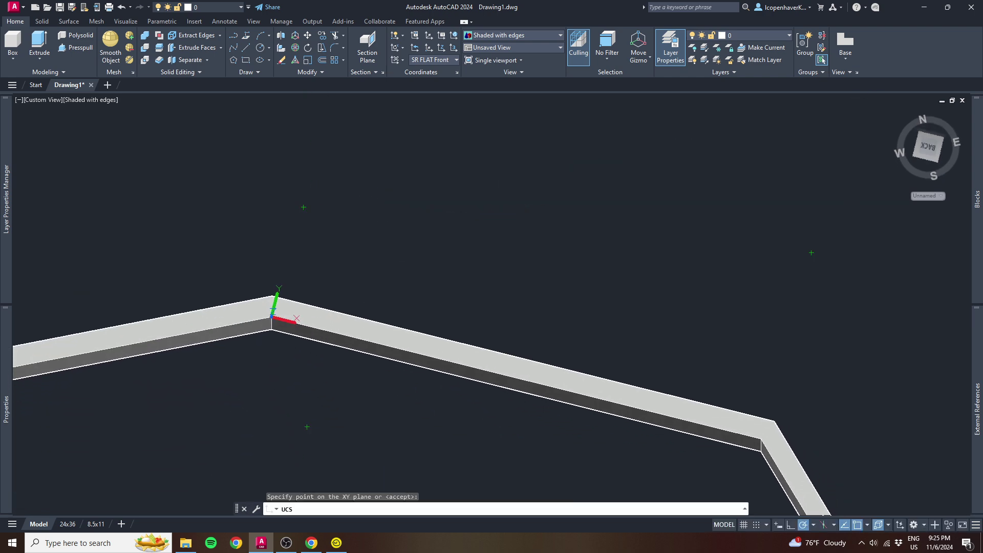
scroll(283, 315, up, 6)
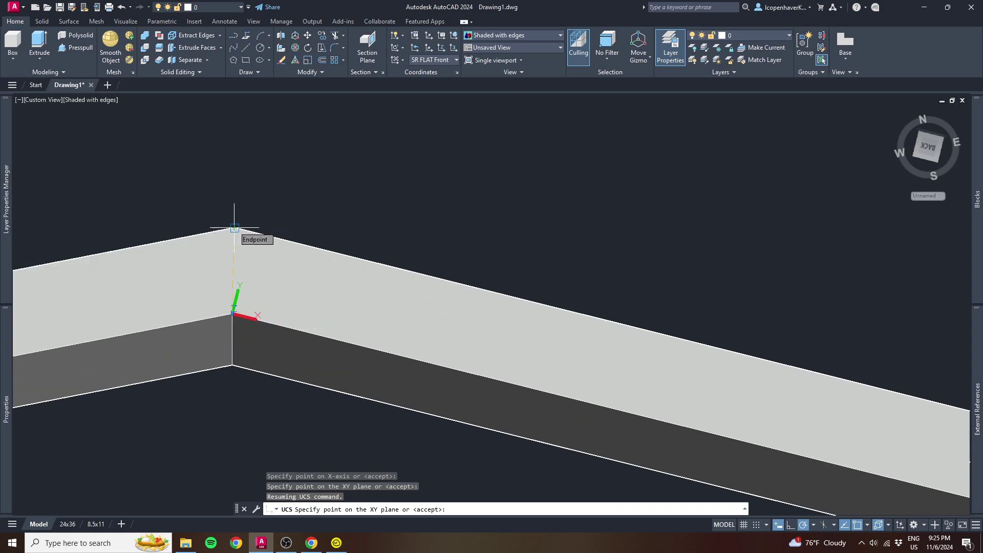
click(234, 227)
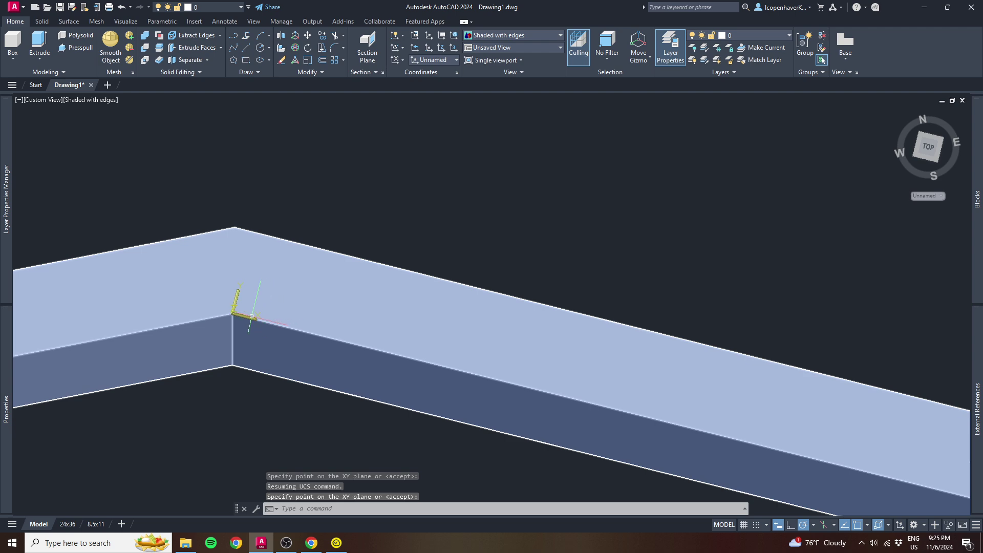
Save the current UCS under the name "CL Flat Top".
right_click(252, 317)
mouse_move(279, 348)
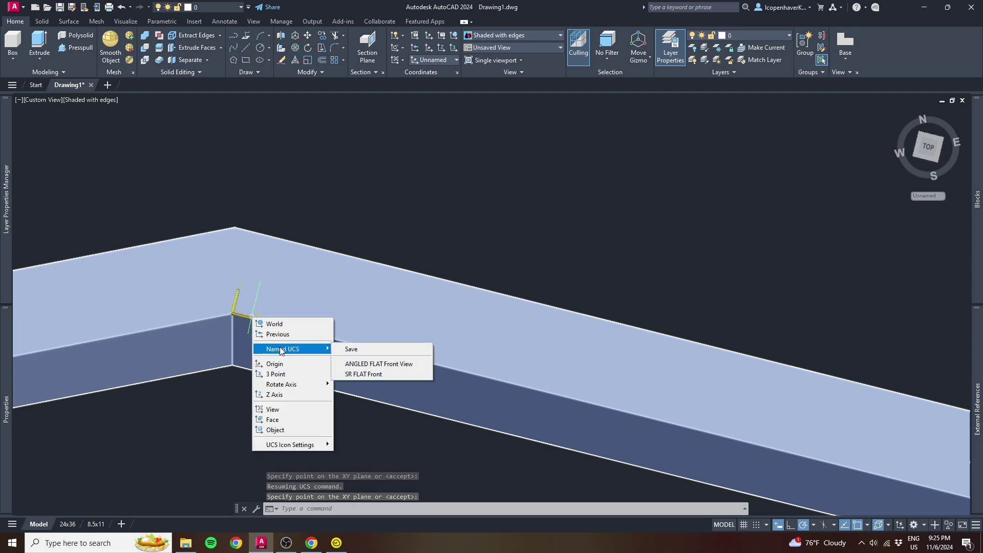
click(342, 345)
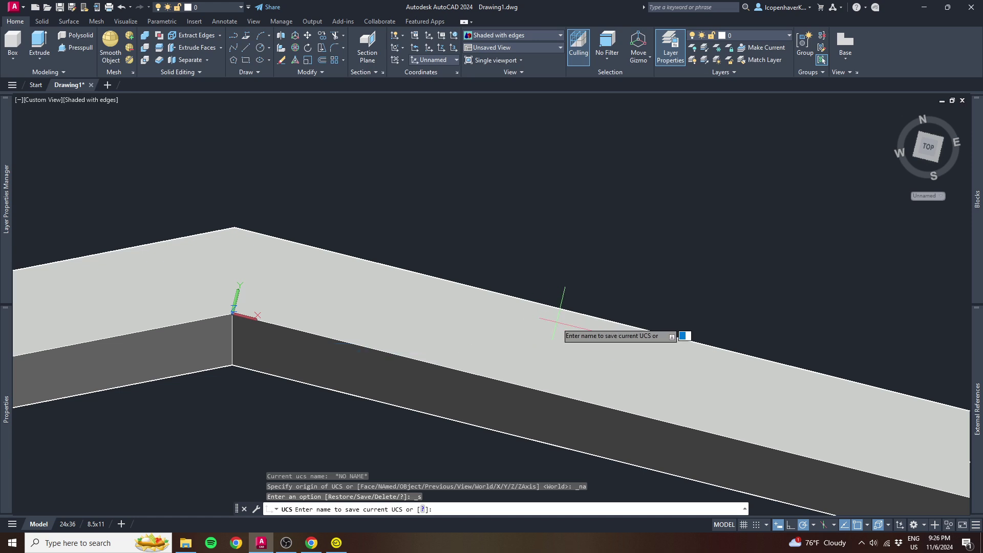
text(CL Flat Top)
key(Return)
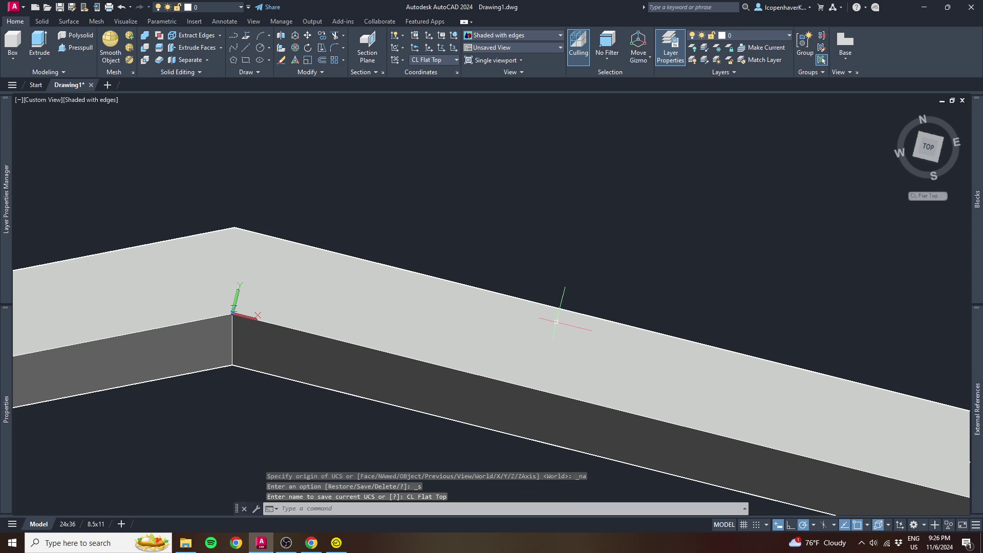
View the walls from straight above in the CL Flat Top UCS and return to the preset Top view.
click(927, 148)
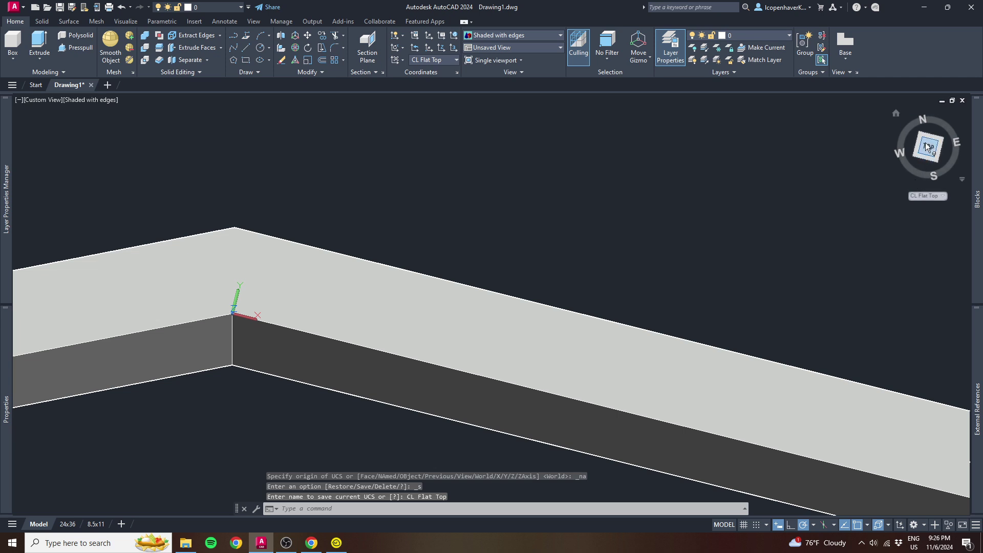
scroll(648, 228, up, 7)
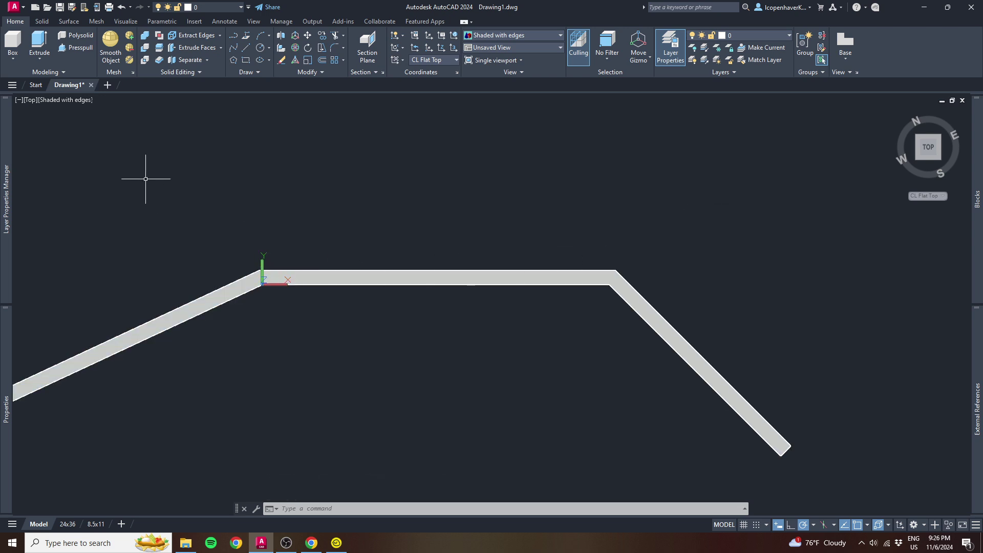
click(29, 100)
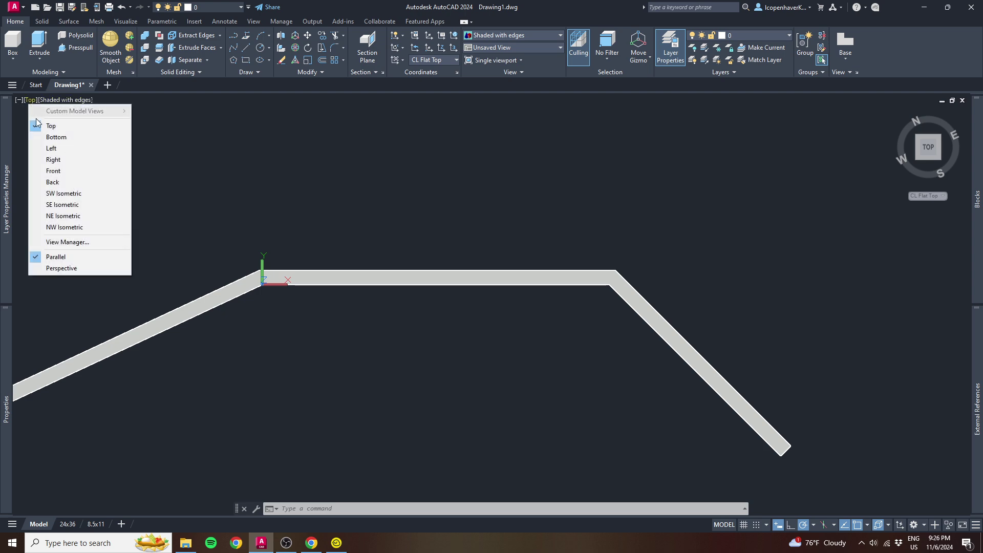
click(46, 124)
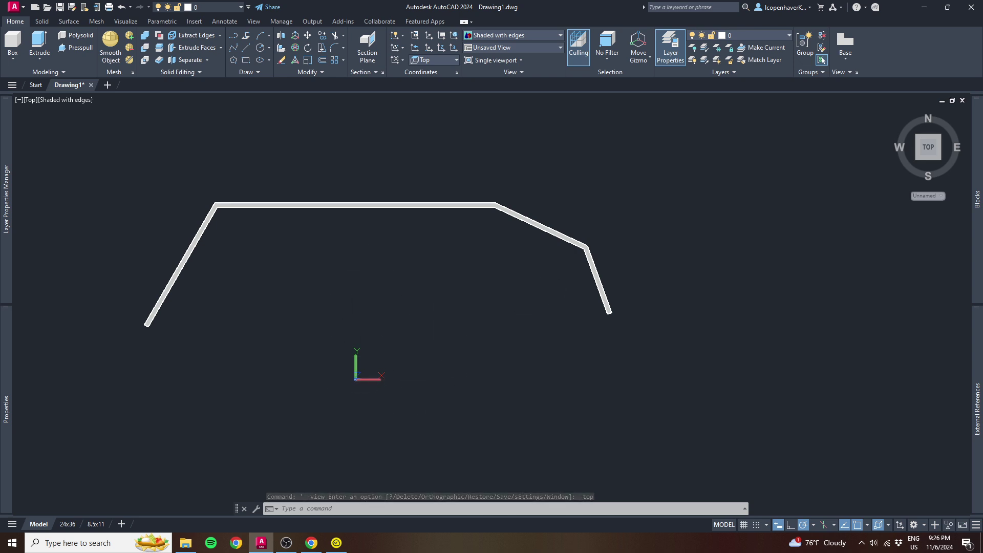
Start a new UCS with its origin at the lower free-end corner of the stage-left end wall's rear face.
mouse_move(561, 299)
middle_down()
mouse_move(503, 300)
mouse_move(553, 292)
mouse_move(567, 238)
middle_up()
scroll(507, 213, up, 5)
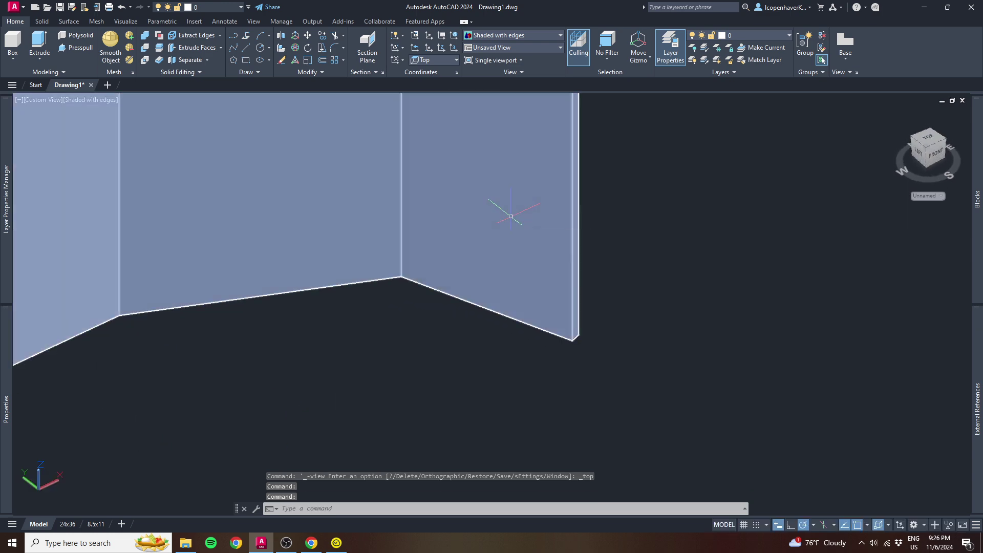
middle_drag(487, 235, 448, 279)
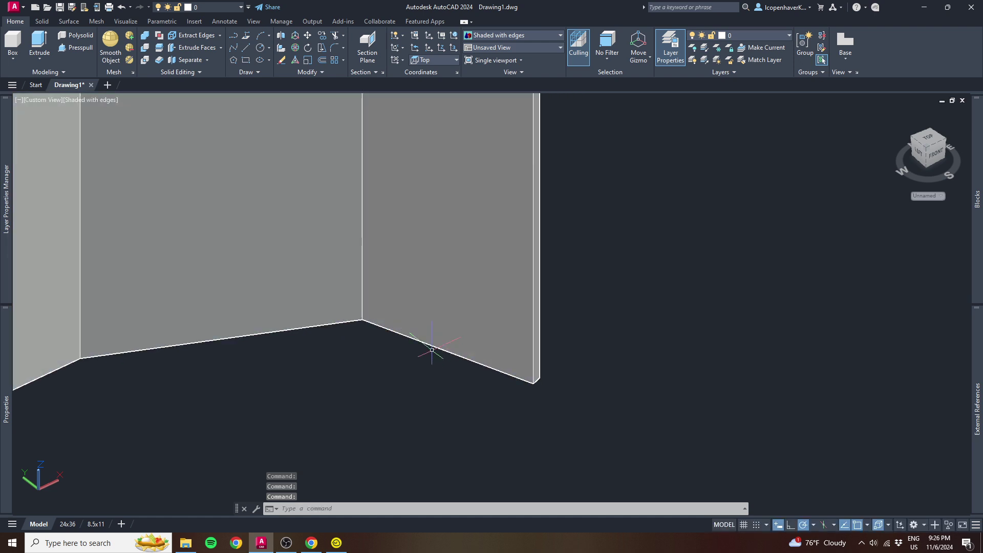
text(s)
key(Return)
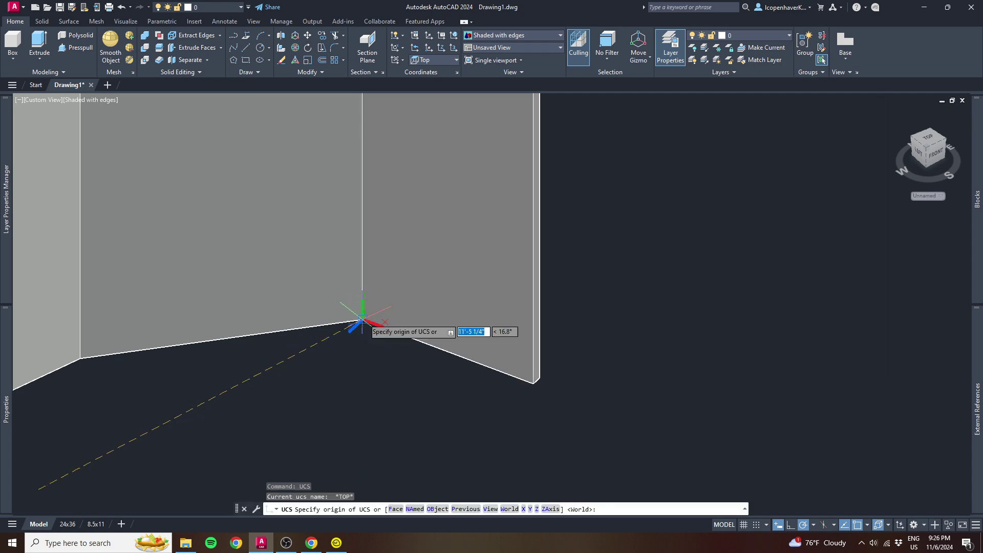
scroll(362, 320, down, 2)
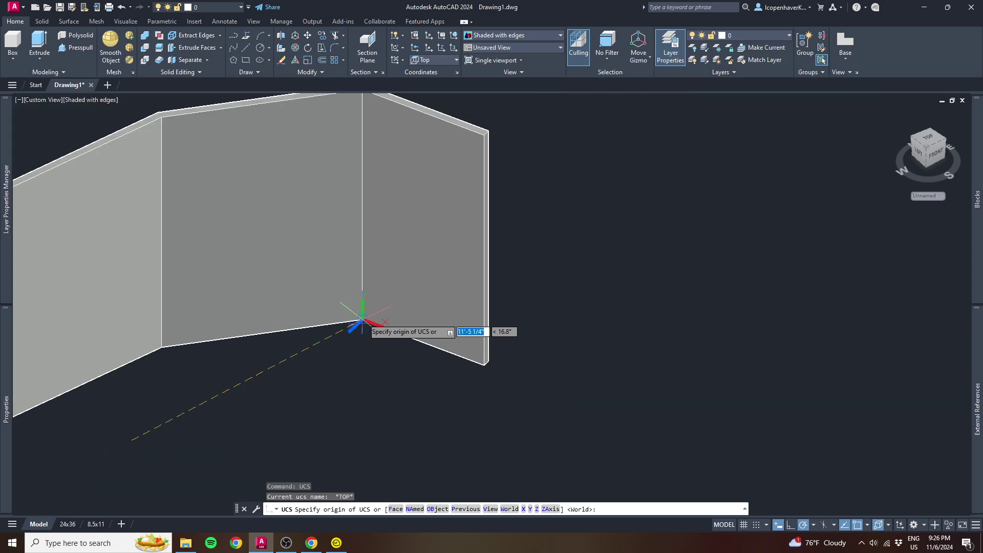
shift+middle_drag(658, 352, 385, 351)
scroll(389, 338, up, 3)
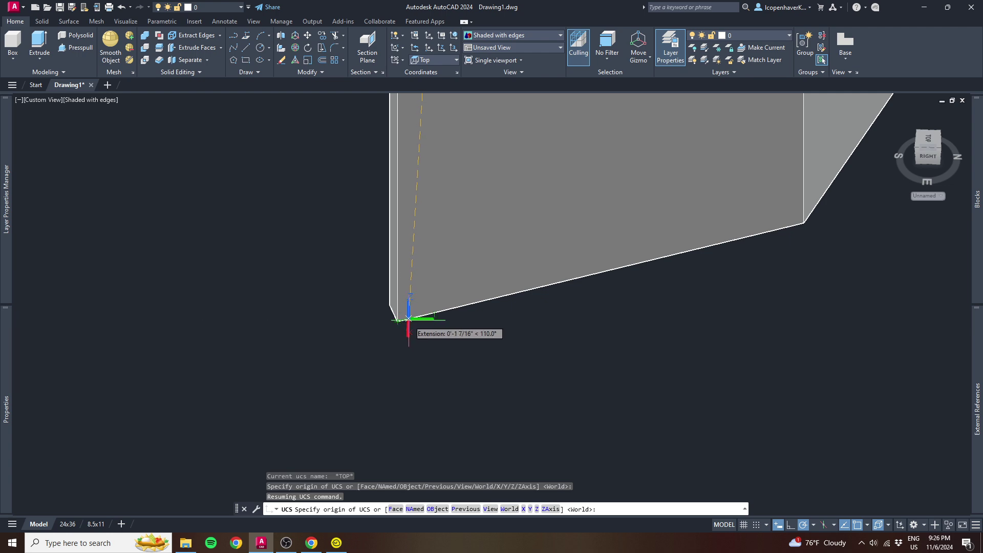
click(397, 321)
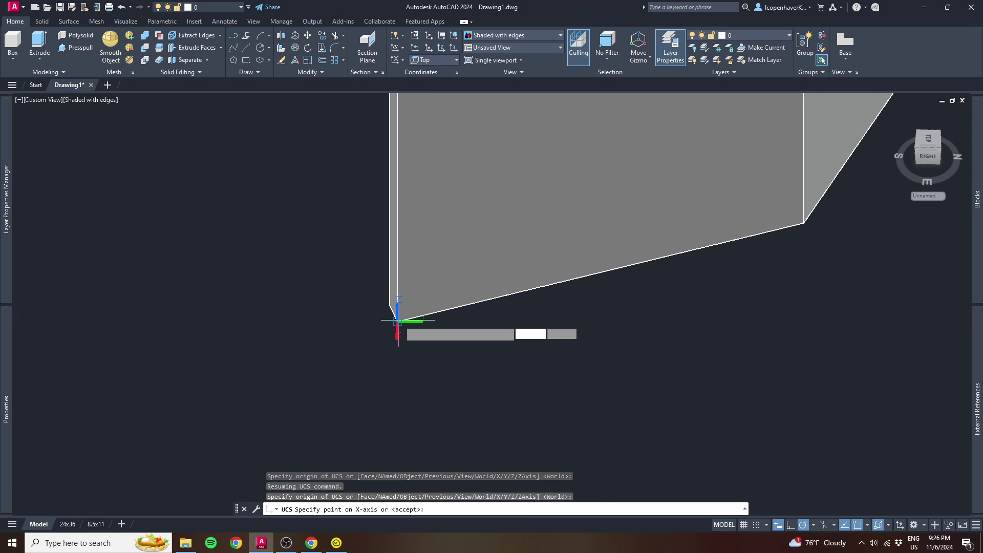
Align the UCS X axis along the rear face's bottom edge and its Y axis up the free-end vertical edge.
click(804, 223)
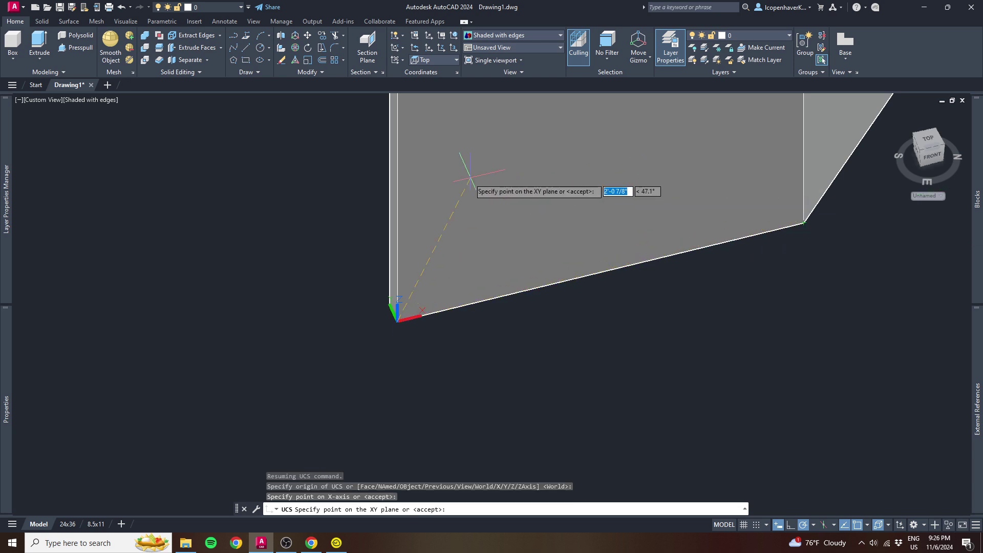
scroll(467, 176, down, 4)
middle_drag(467, 176, 410, 417)
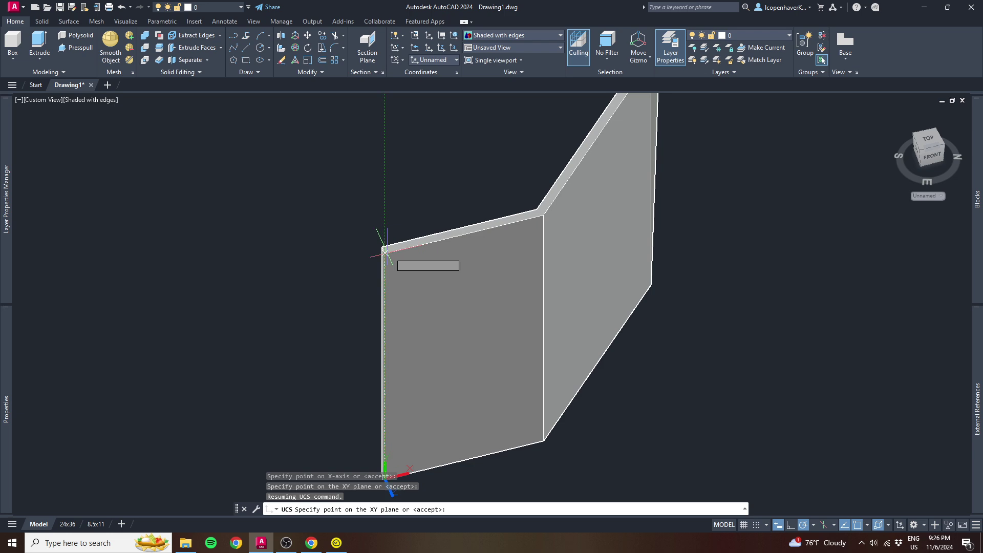
click(384, 252)
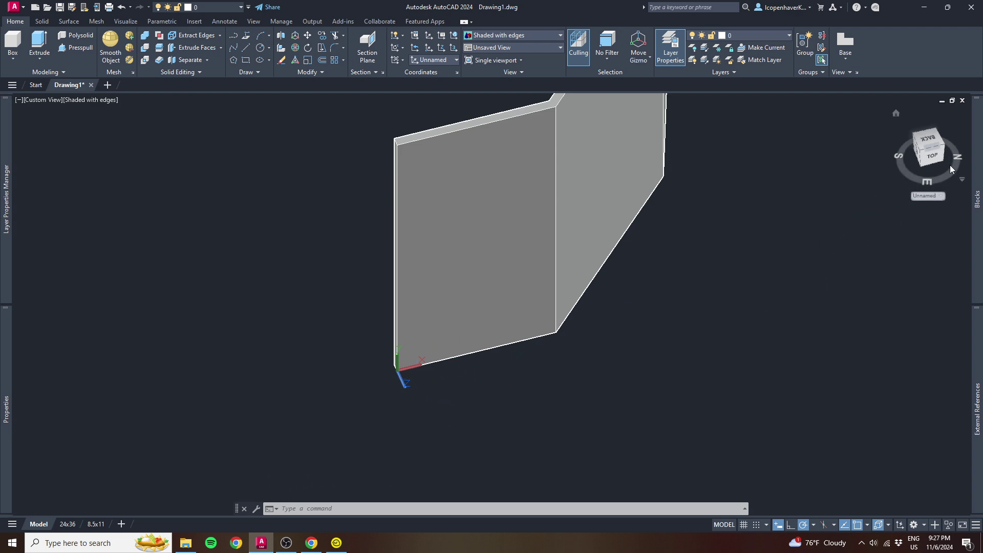
Save the current UCS under the name "SL Flat Rear".
right_click(402, 383)
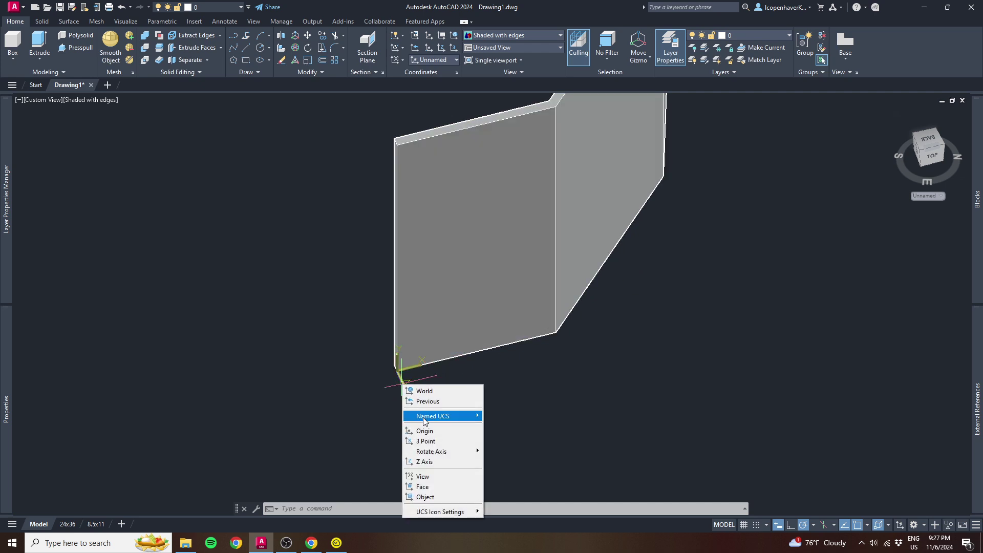
mouse_move(426, 417)
click(509, 417)
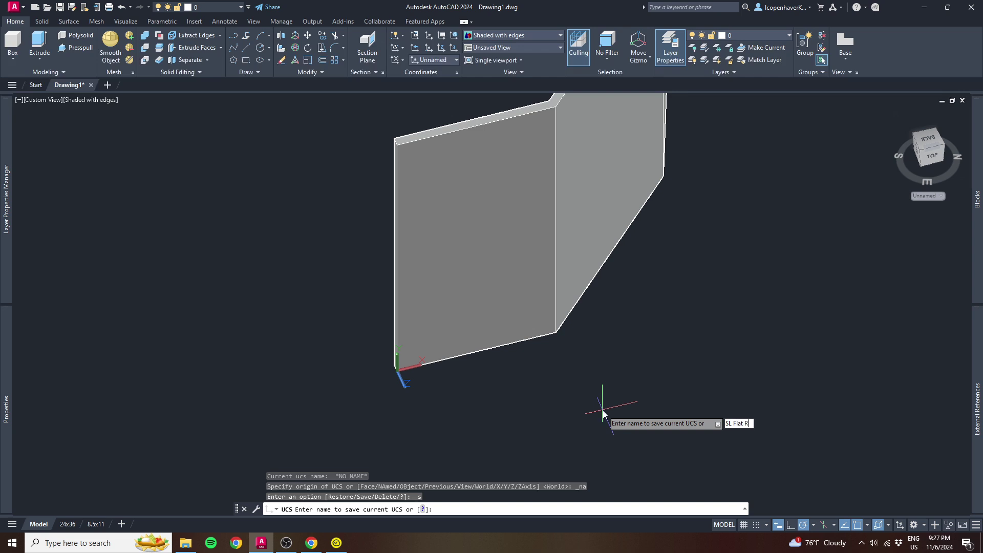
key(Return)
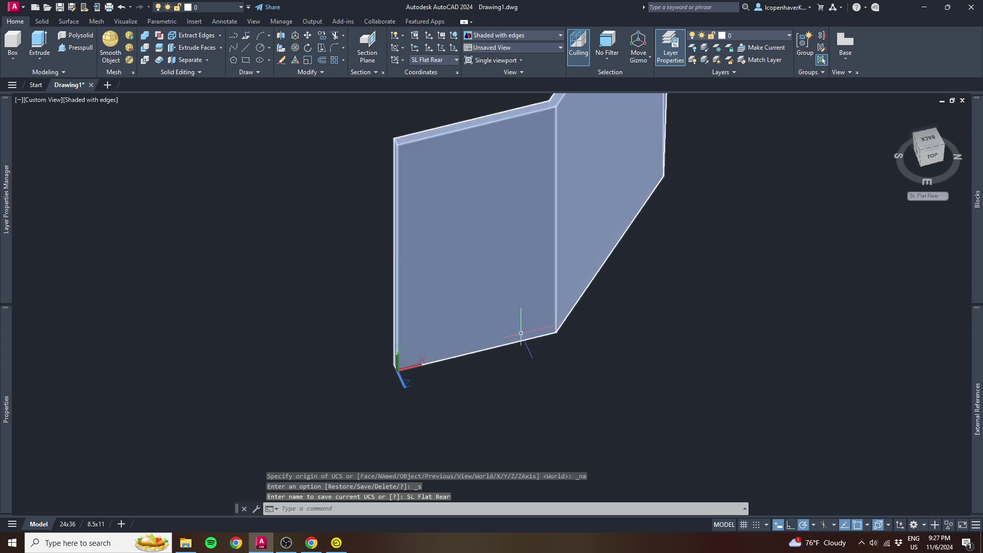
Restore the saved CL Flat Top UCS and view the walls from straight above in it.
shift+middle_drag(529, 337, 567, 324)
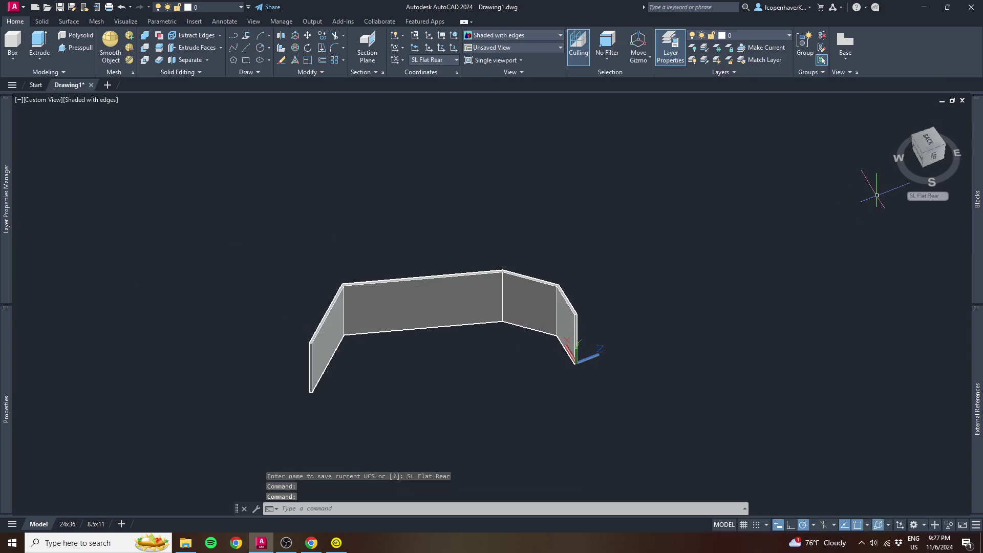
click(927, 195)
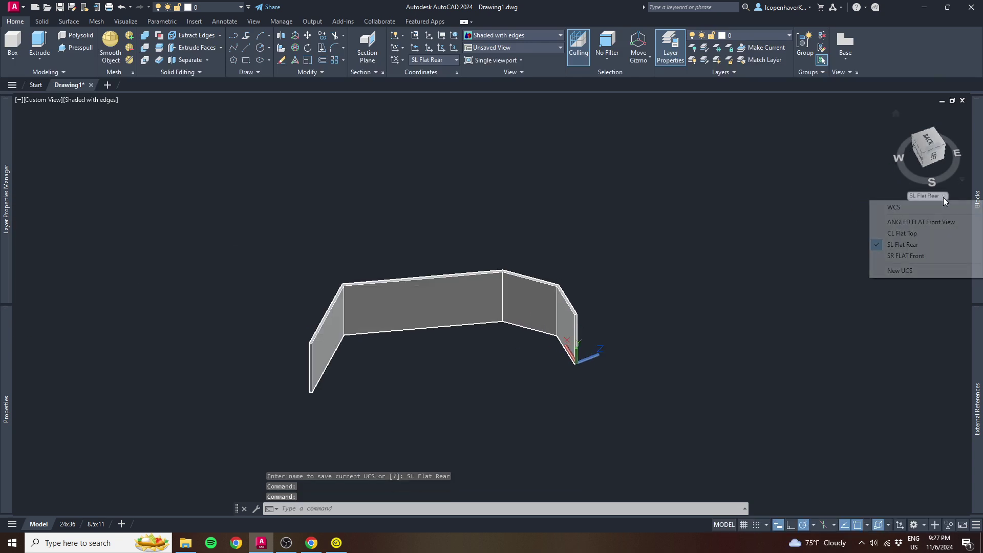
click(907, 234)
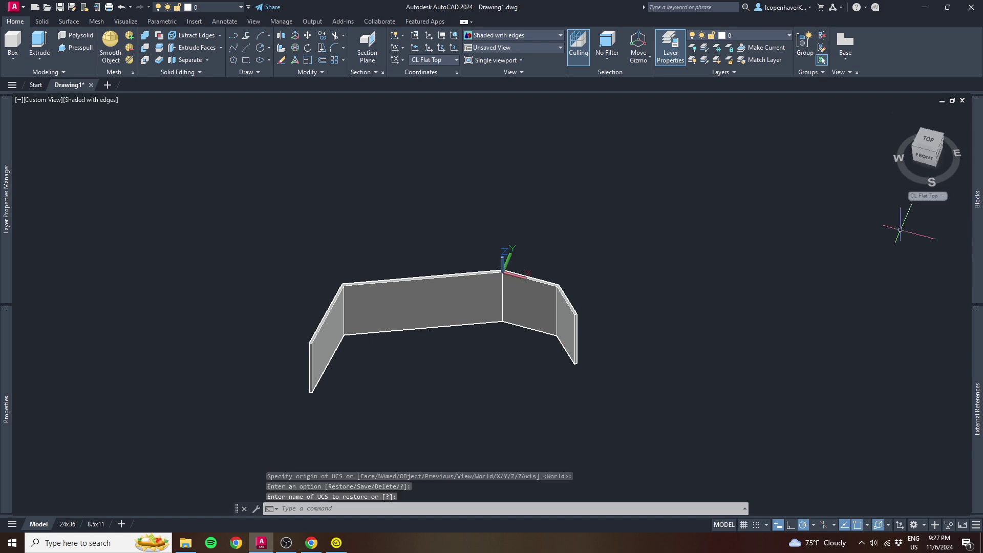
click(927, 141)
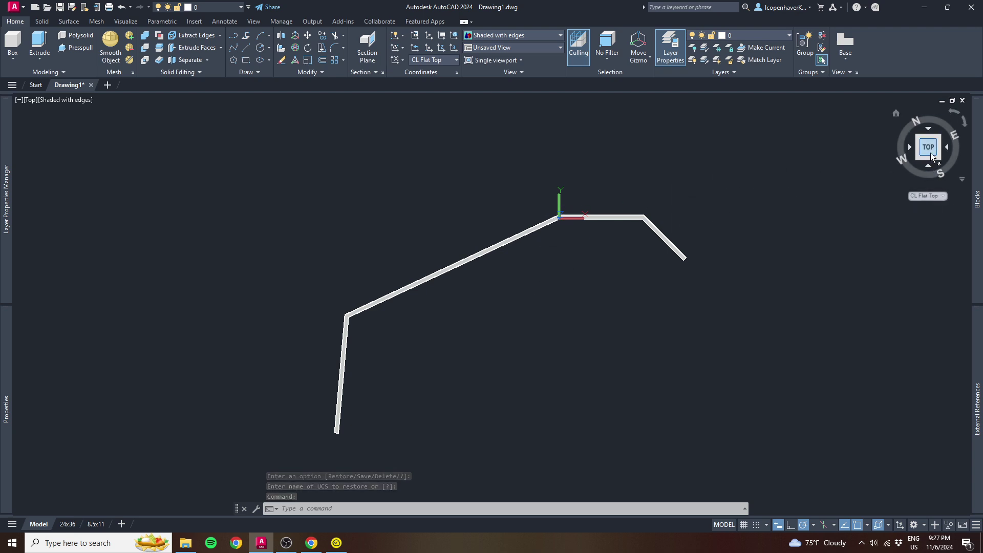
Restore the saved SL Flat Rear UCS and view the walls straight on to its XY plane.
click(935, 197)
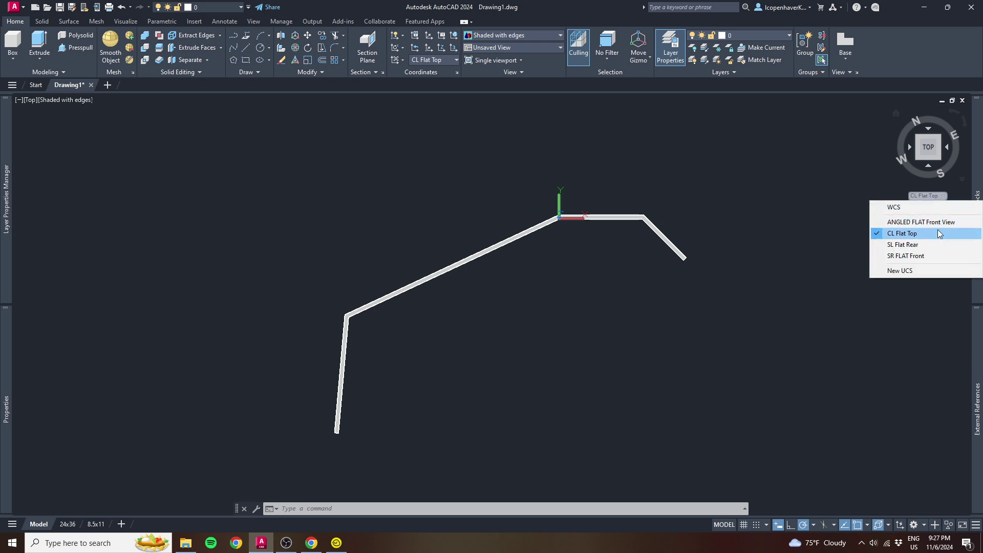
click(915, 245)
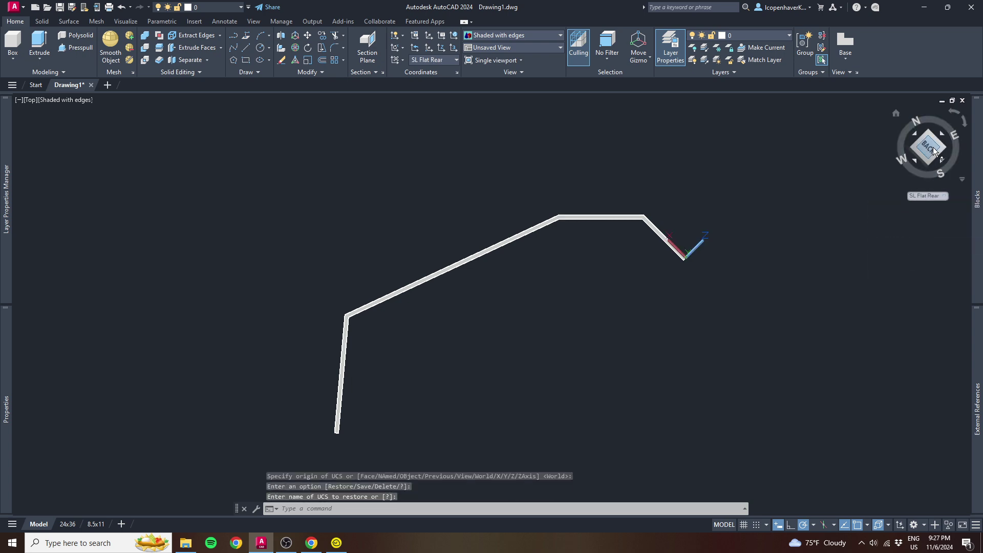
click(933, 151)
shift+middle_drag(917, 253, 439, 266)
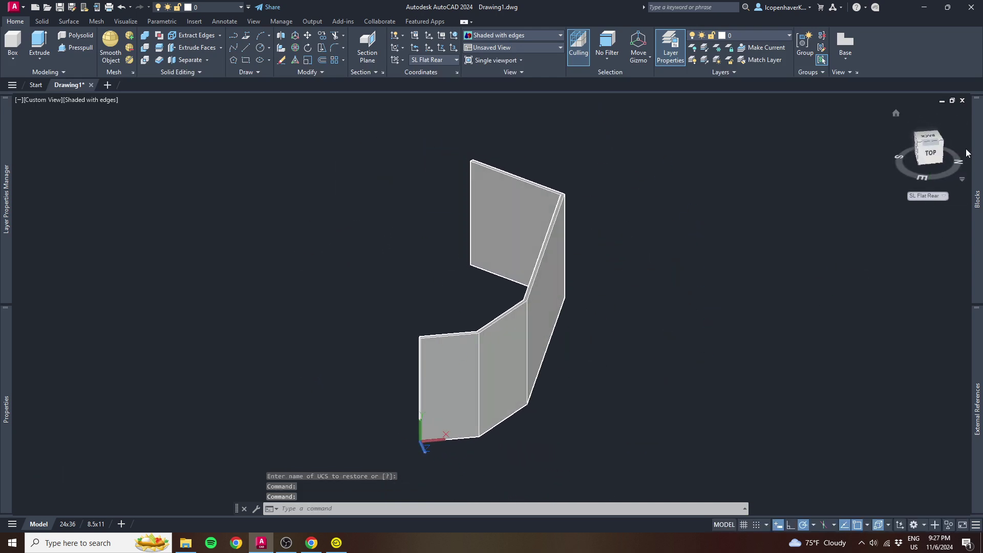
click(931, 152)
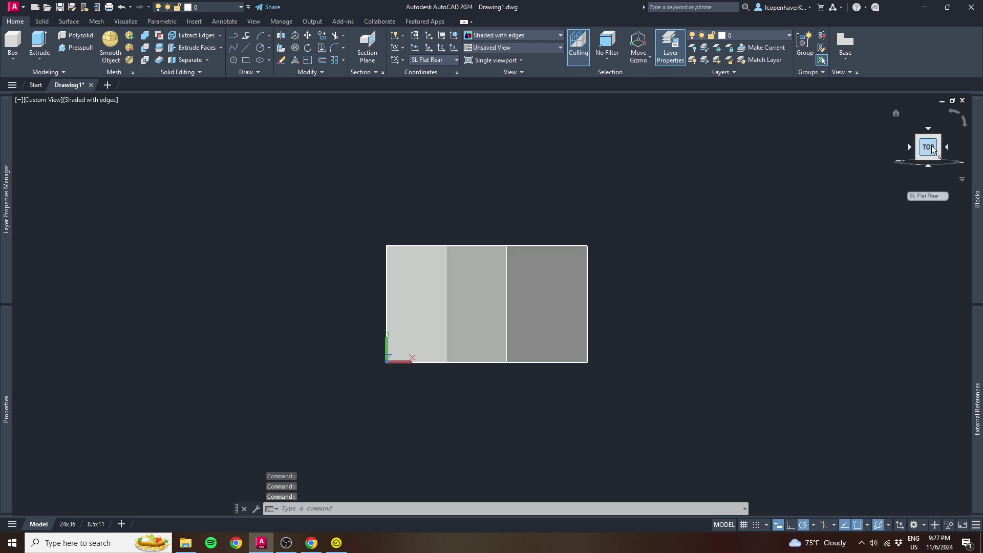
Restore the saved SR FLAT Front UCS, check its straight-on view, and return to an angled 3D view of the walls.
click(932, 196)
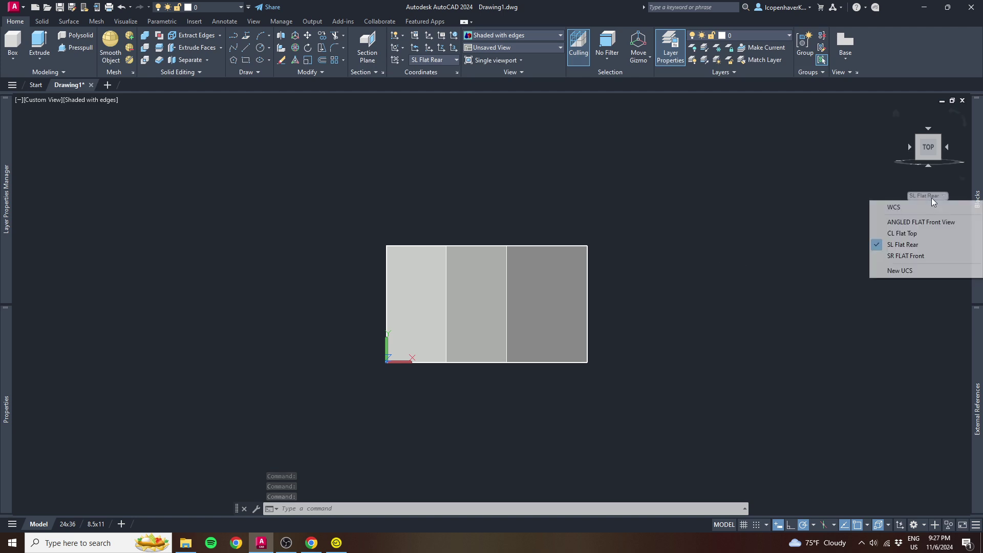
click(910, 256)
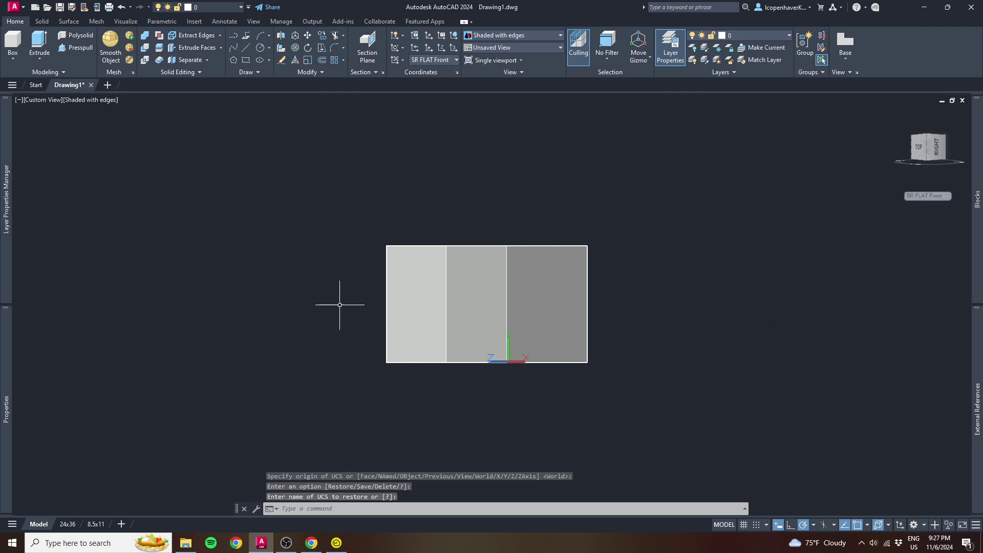
click(916, 149)
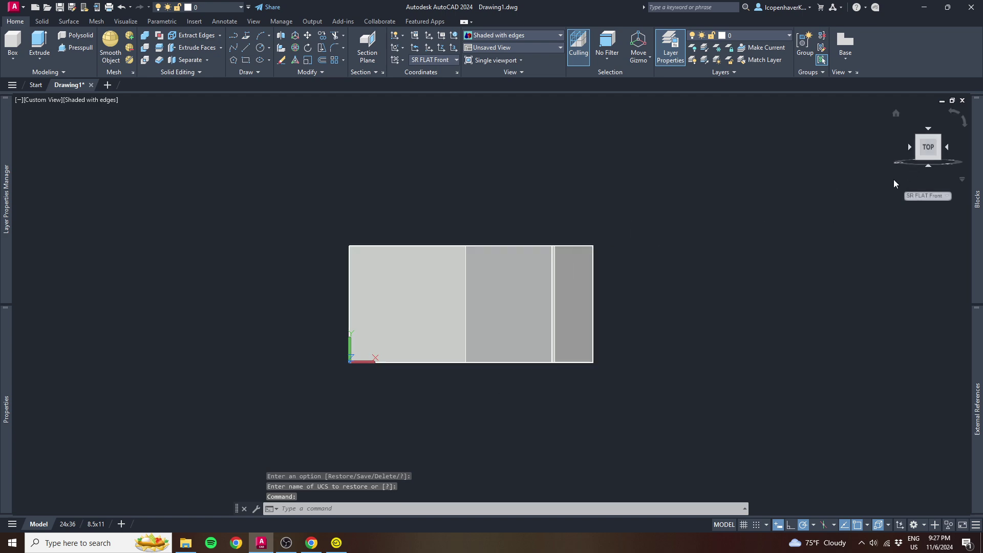
shift+middle_drag(415, 292, 474, 352)
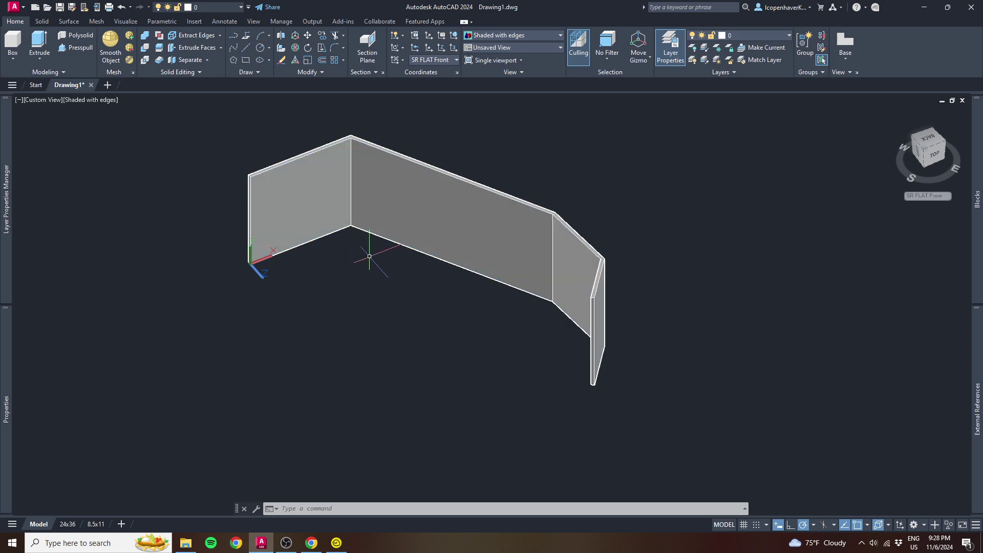
middle_drag(297, 222, 328, 283)
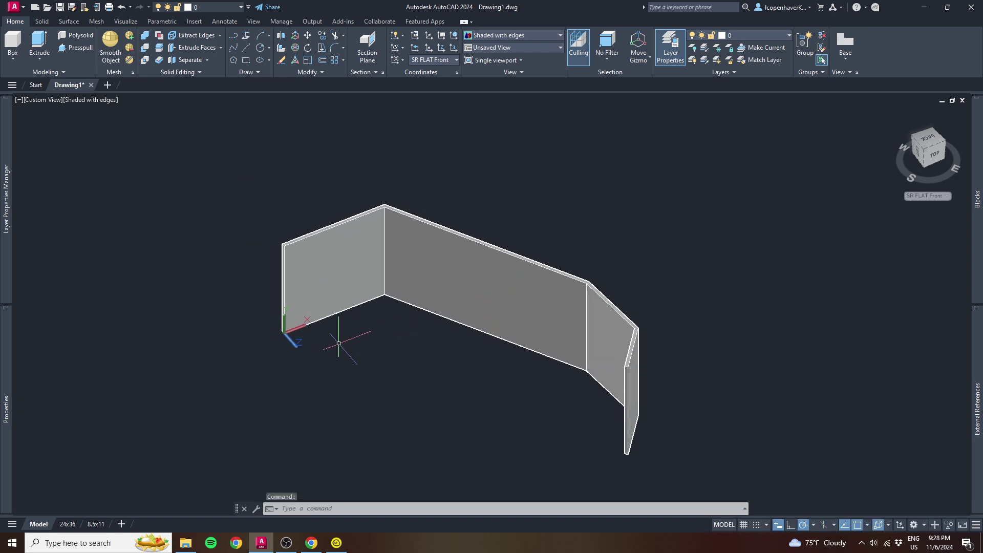